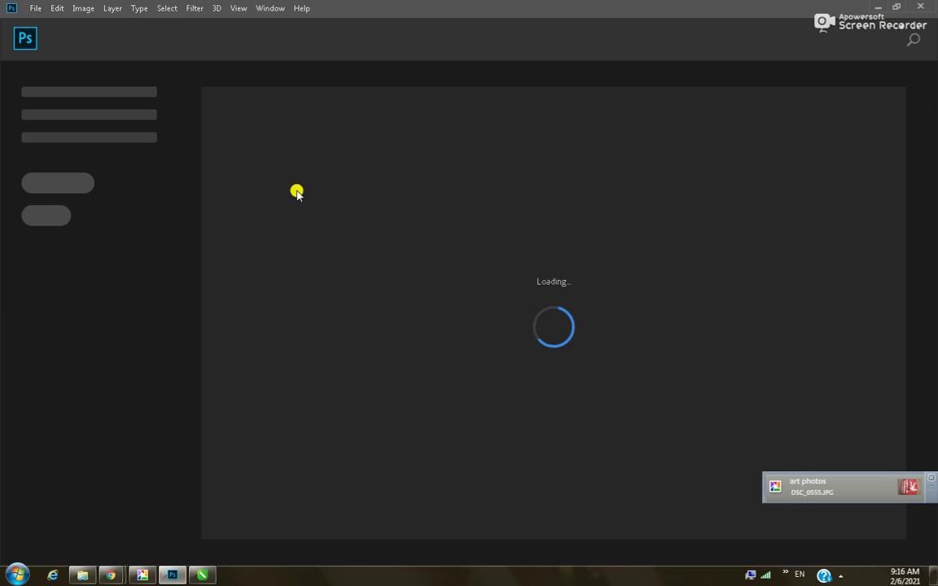
- Open the scanned image image0 from the 2021-02-06 folder of the Pictures library
left_click(51, 103)
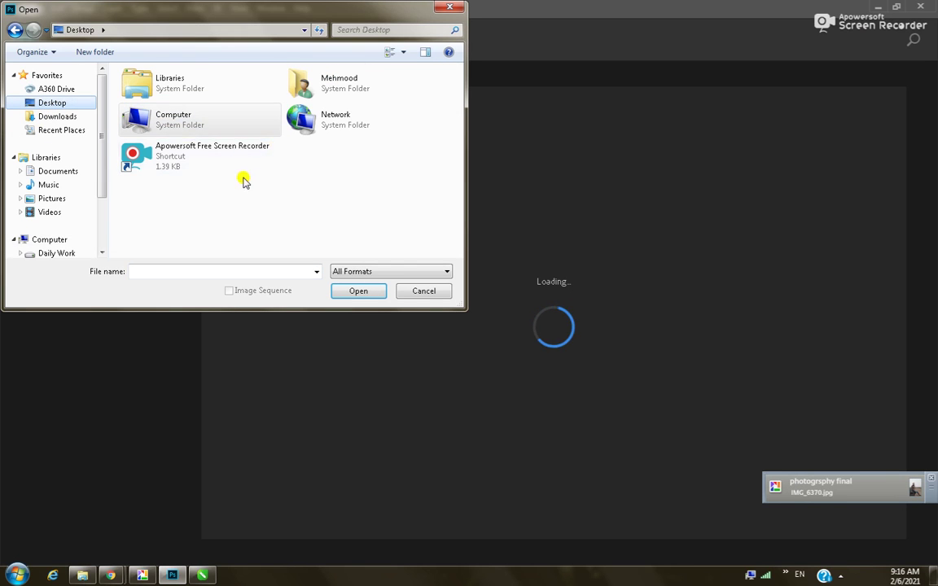
left_click(52, 118)
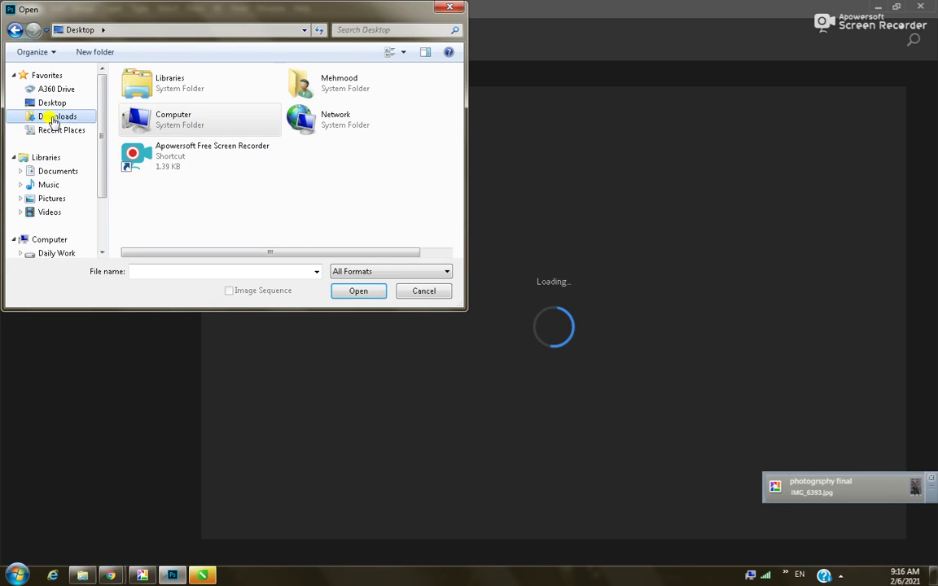
left_click(65, 254)
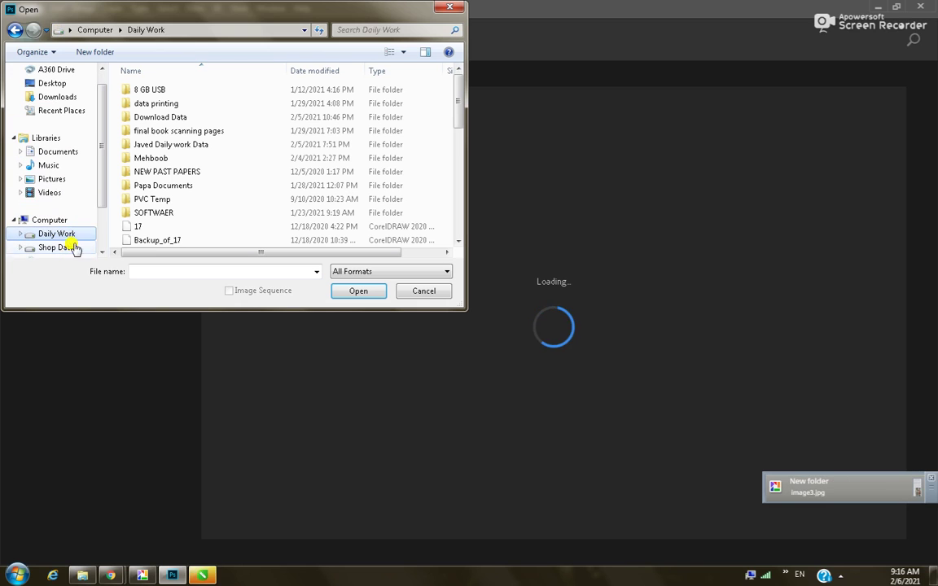
left_click(45, 179)
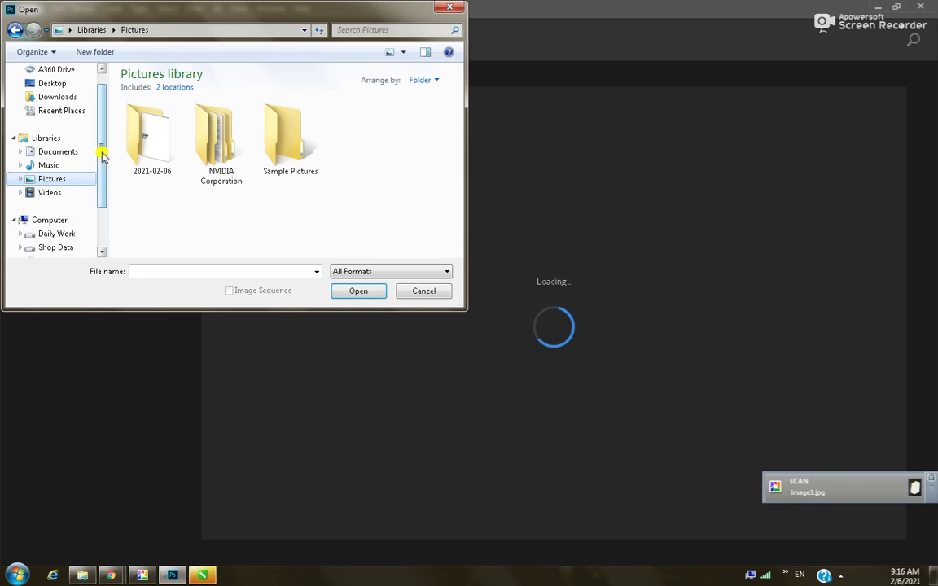
double_click(151, 129)
left_click(146, 140)
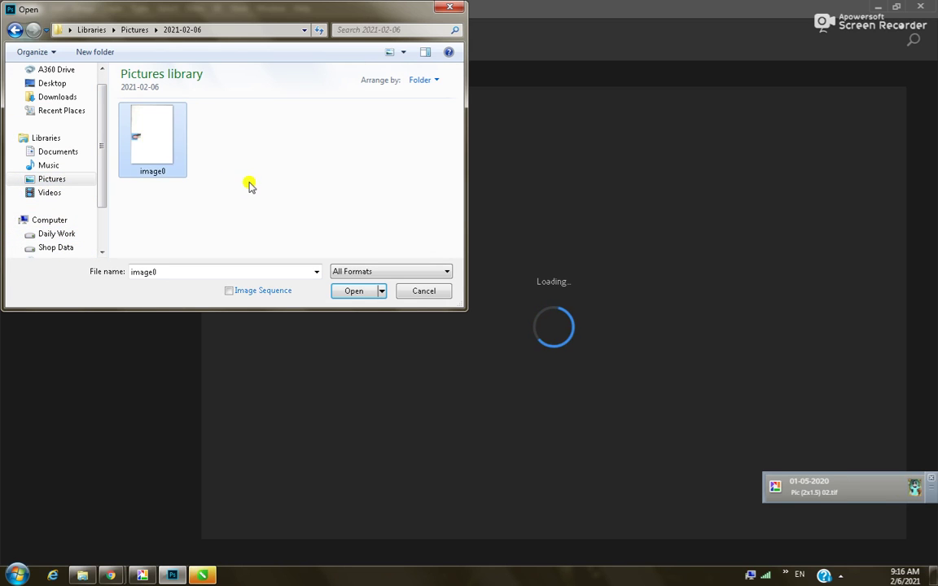
key("Return")
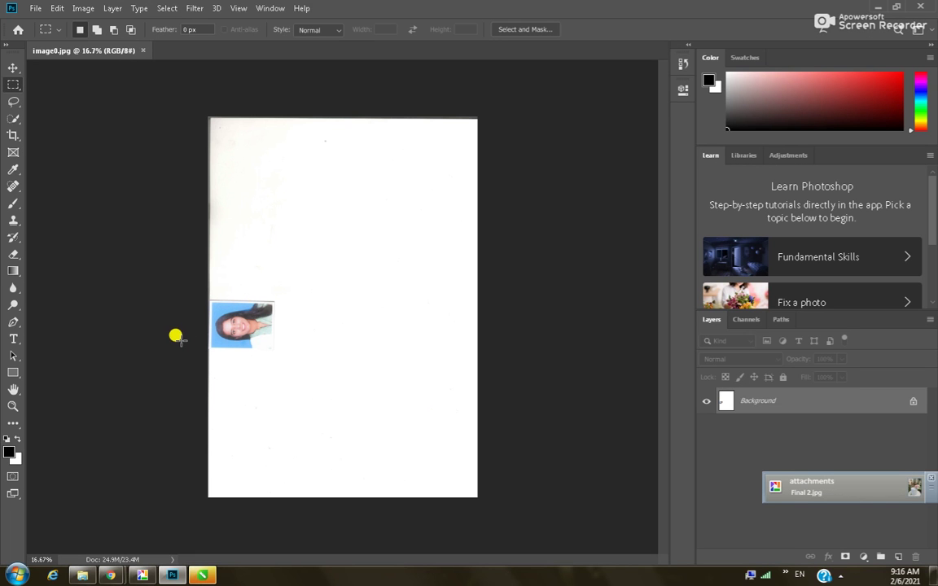
key("ctrl+plus")
key("ctrl+plus")
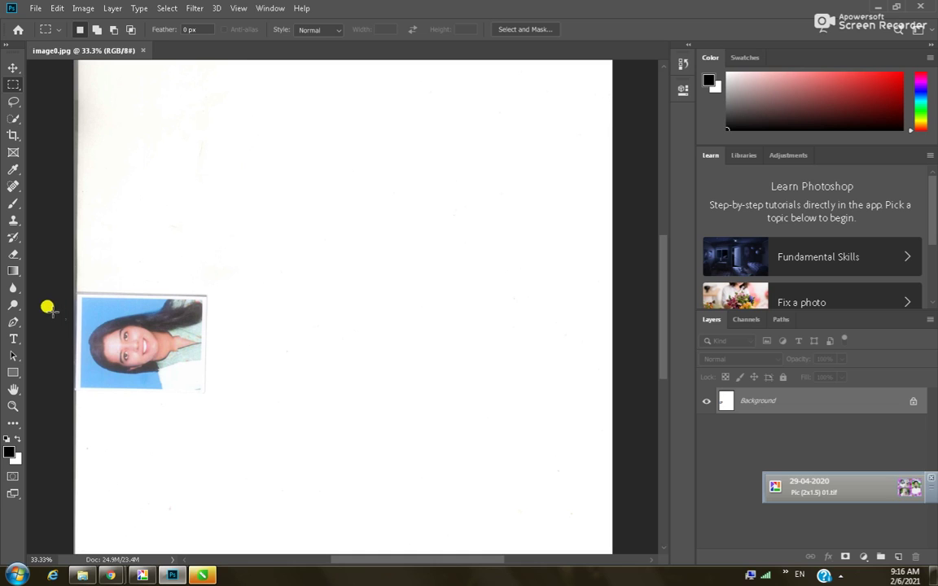
left_click(13, 137)
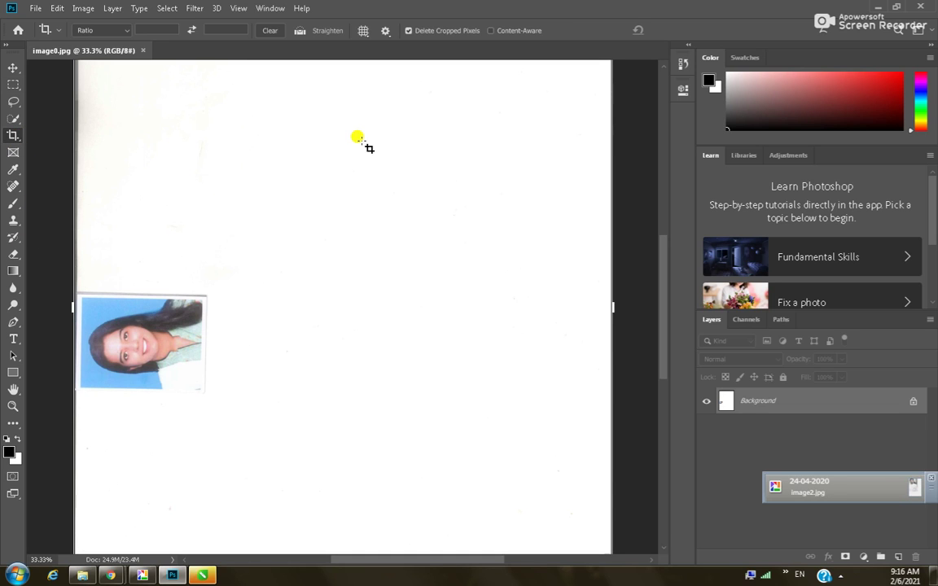
scroll(230, 352, "down", 2)
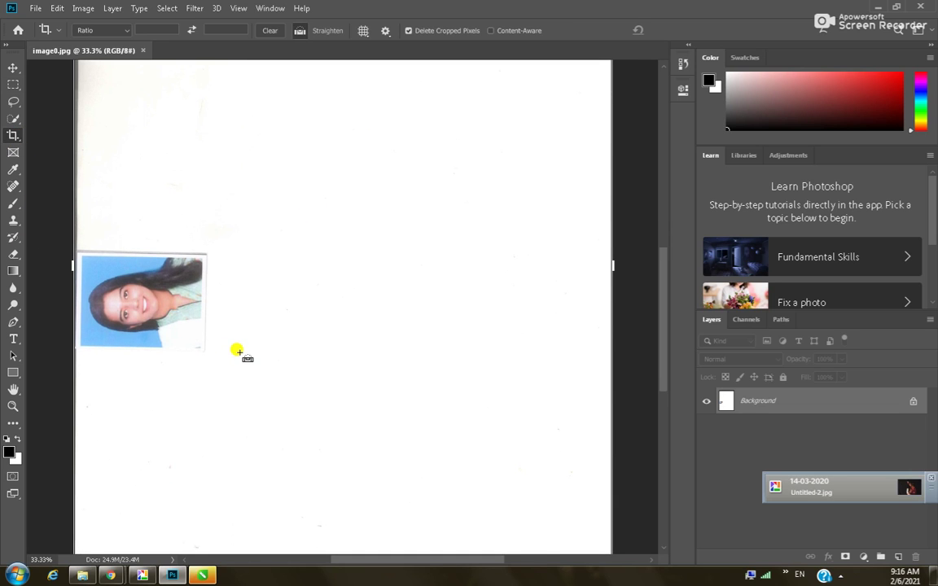
key("ctrl+minus")
key("ctrl+minus")
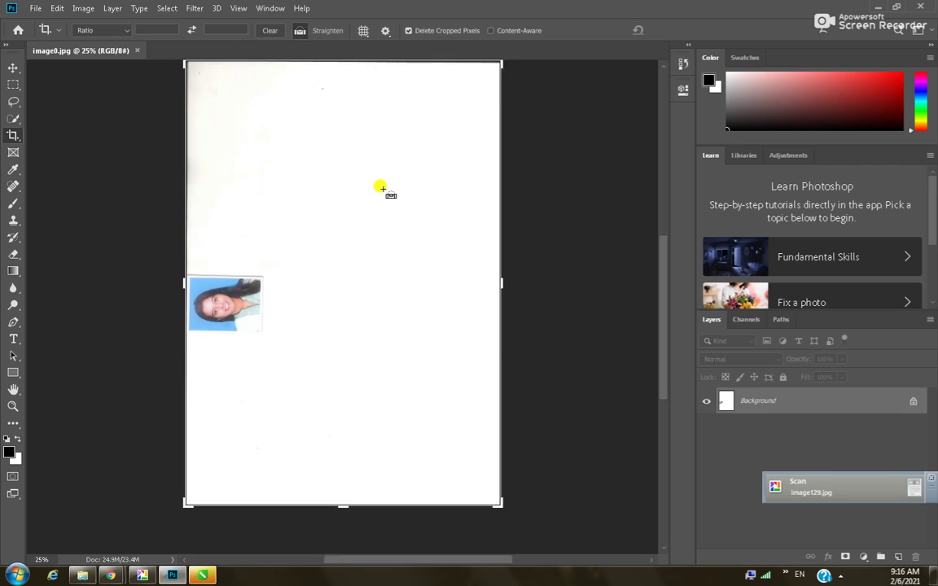
left_click_drag(340, 109, 339, 216)
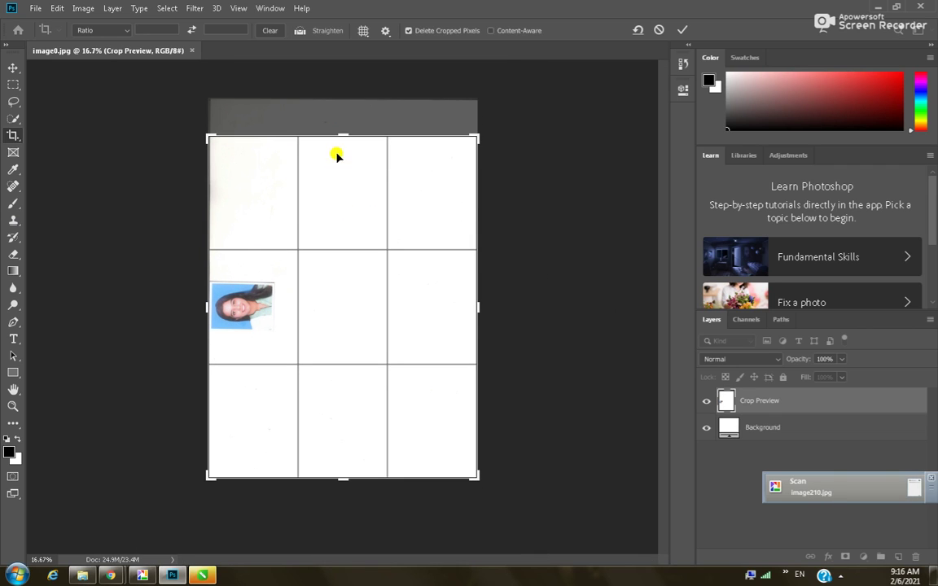
left_click_drag(339, 133, 343, 194)
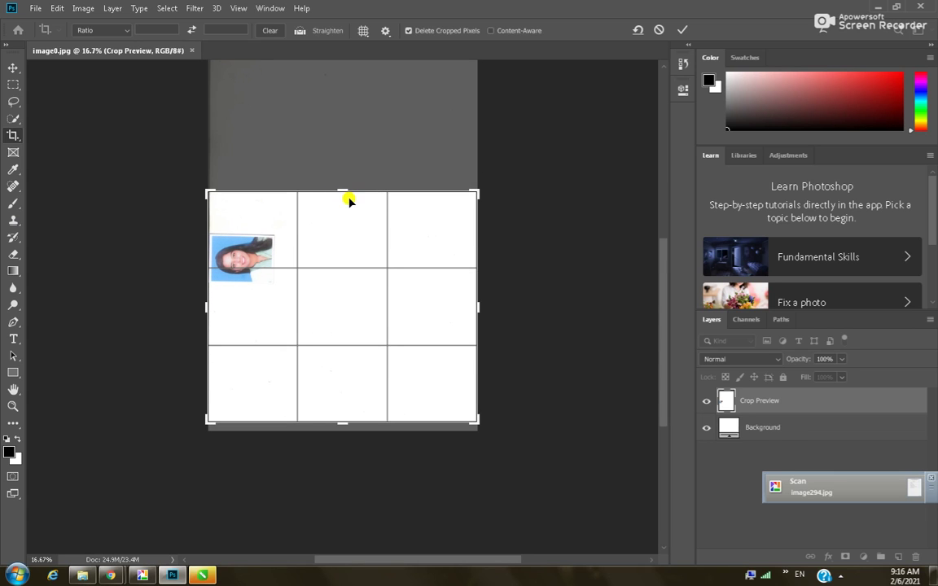
key("Return")
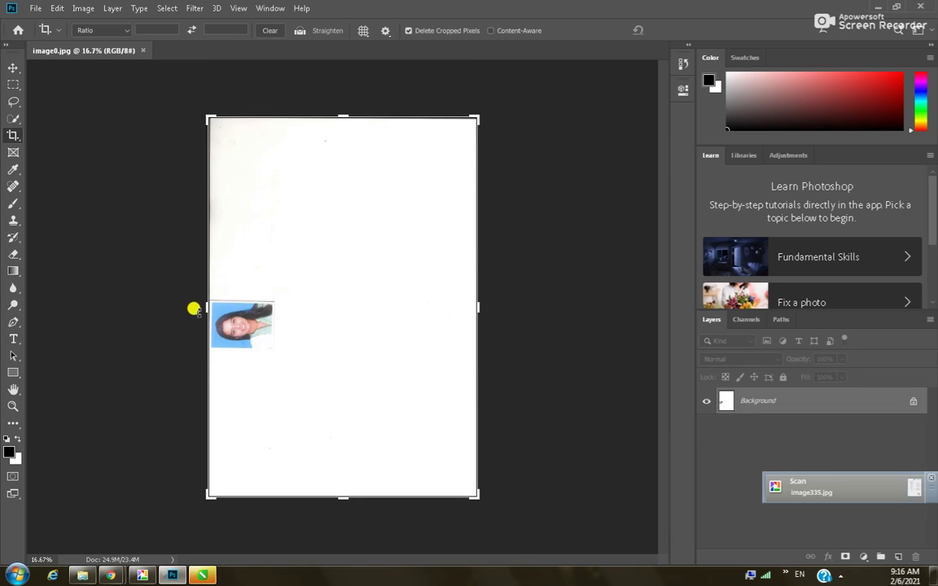
double_click(210, 300)
double_click(224, 324)
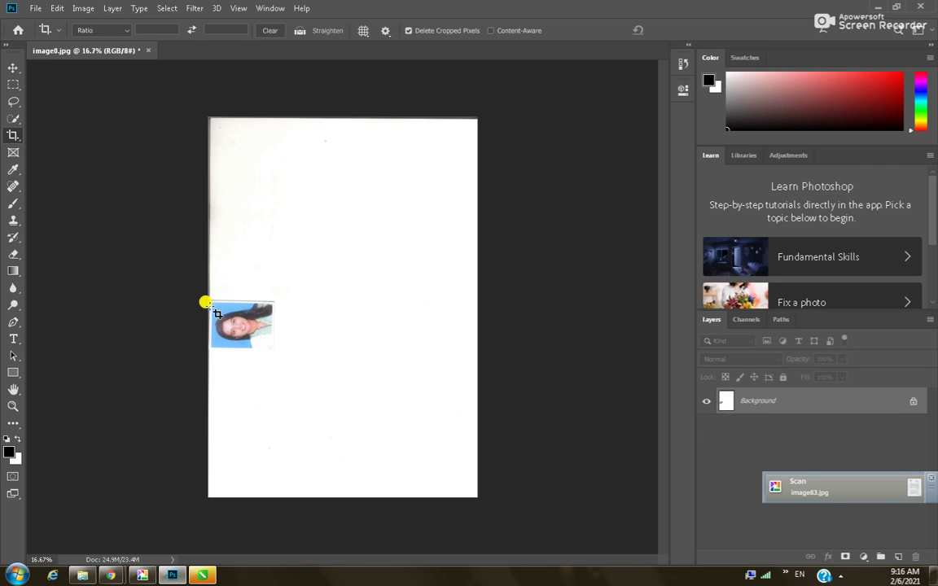
left_click_drag(210, 305, 245, 335)
key("Escape")
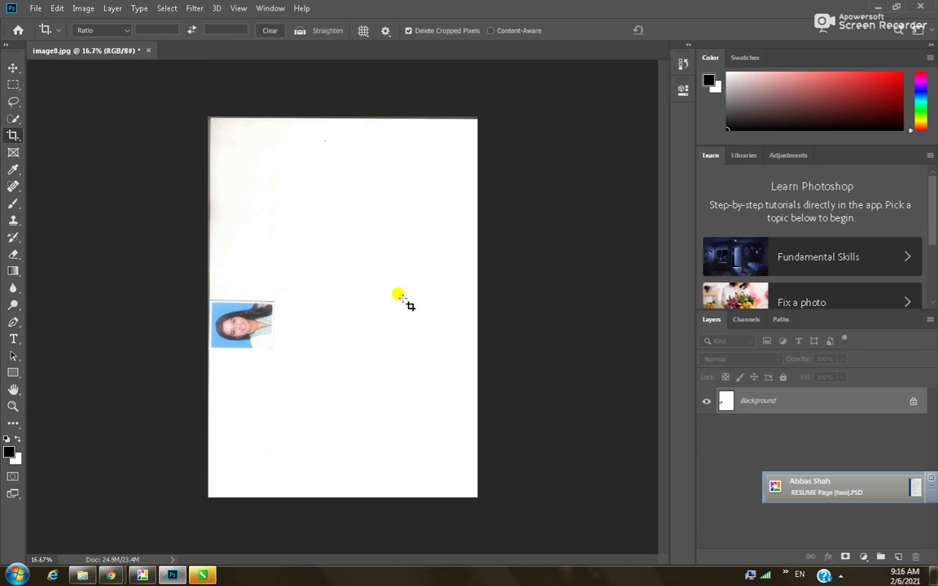
left_click_drag(205, 298, 206, 342)
key("Escape")
key("Escape")
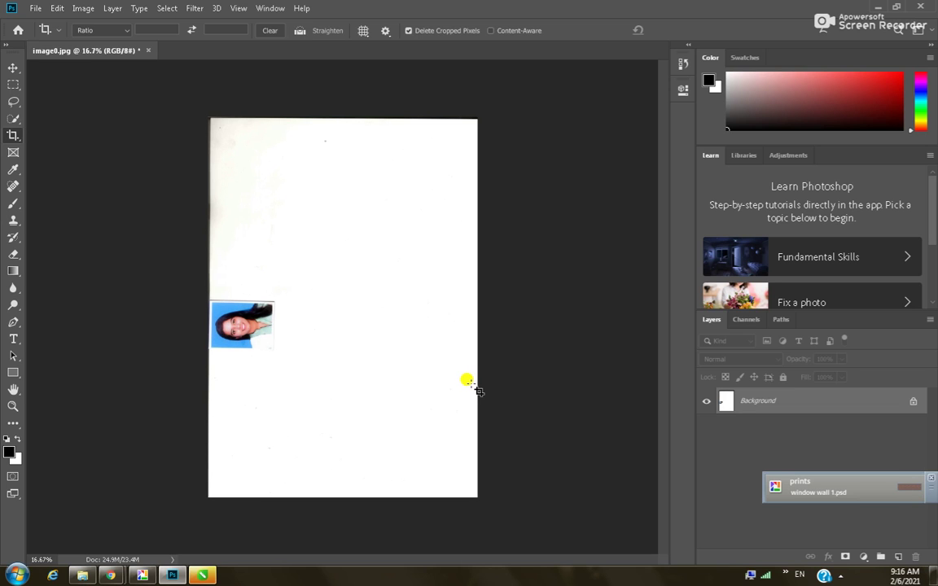
- Save the adjusted scan under its existing name, image0.jpg
key("ctrl+s")
left_click(541, 135)
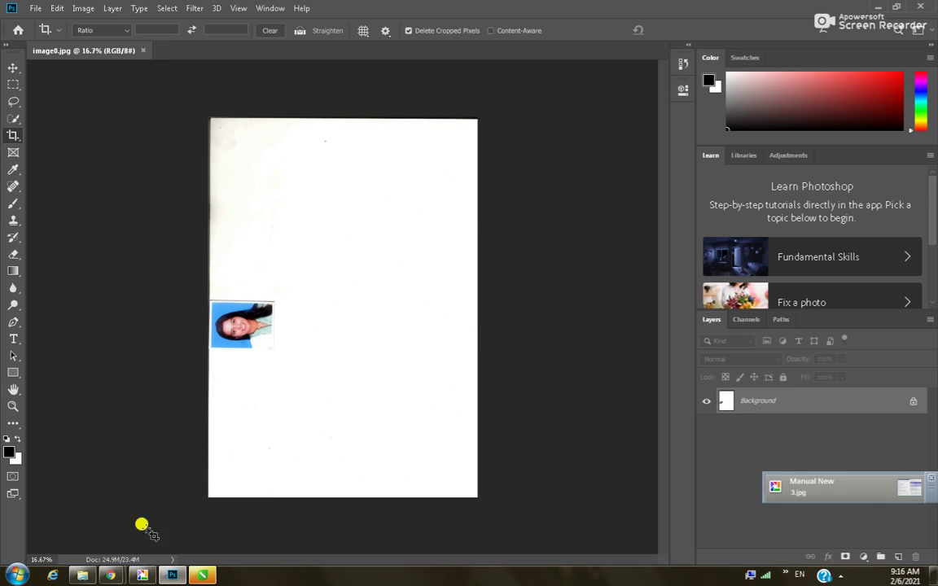
- Launch Paint from the Windows accessories and maximize its window
left_click(21, 577)
left_click(59, 527)
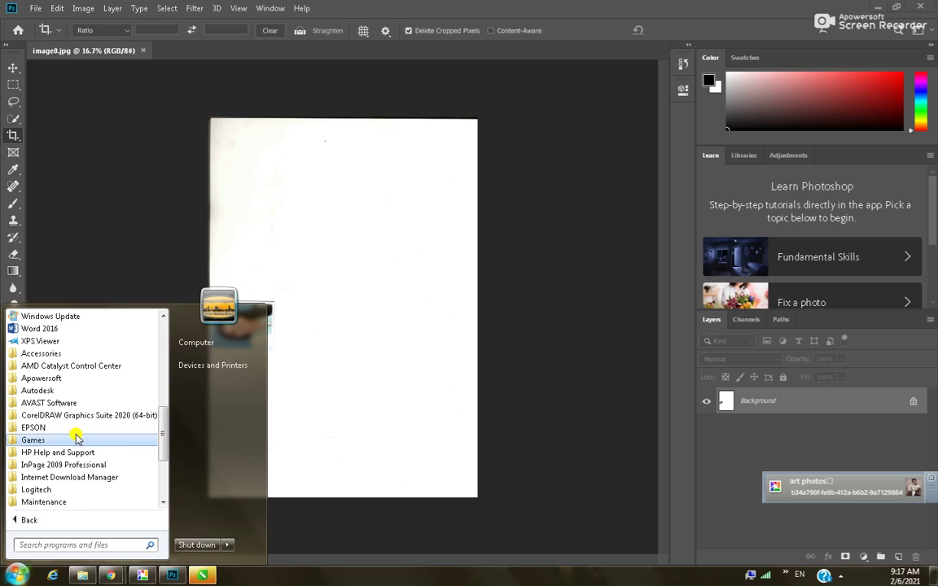
scroll(92, 432, "down", 1)
scroll(91, 432, "down", 2)
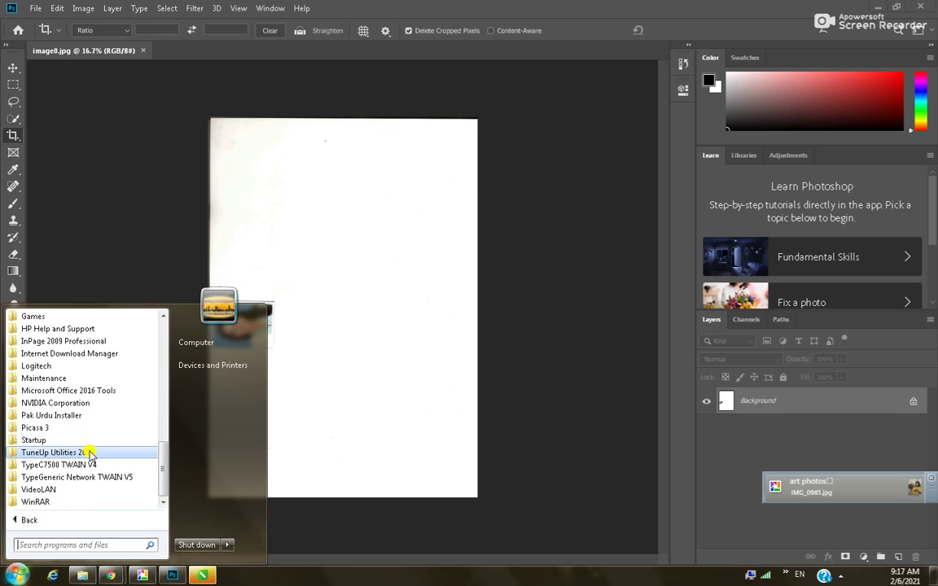
scroll(81, 432, "up", 3)
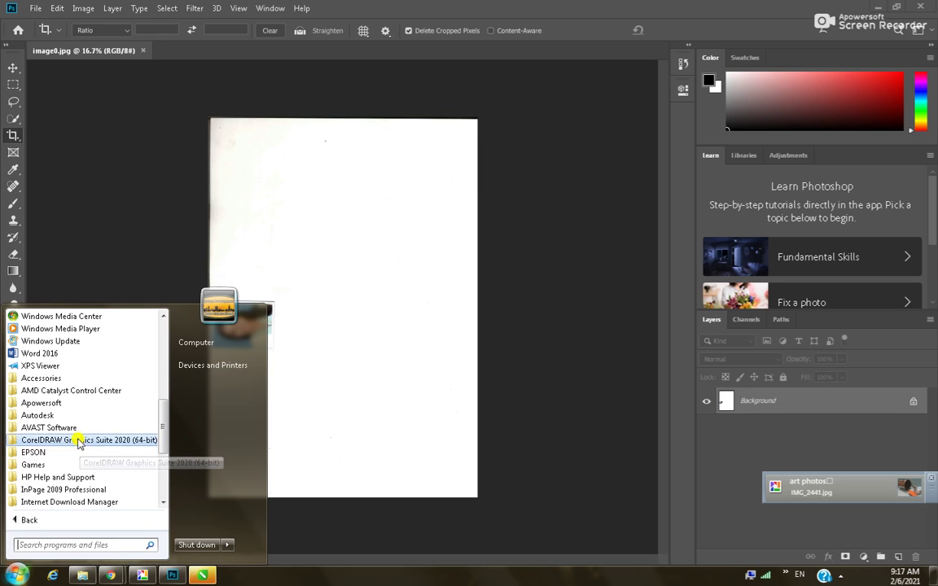
left_click(59, 380)
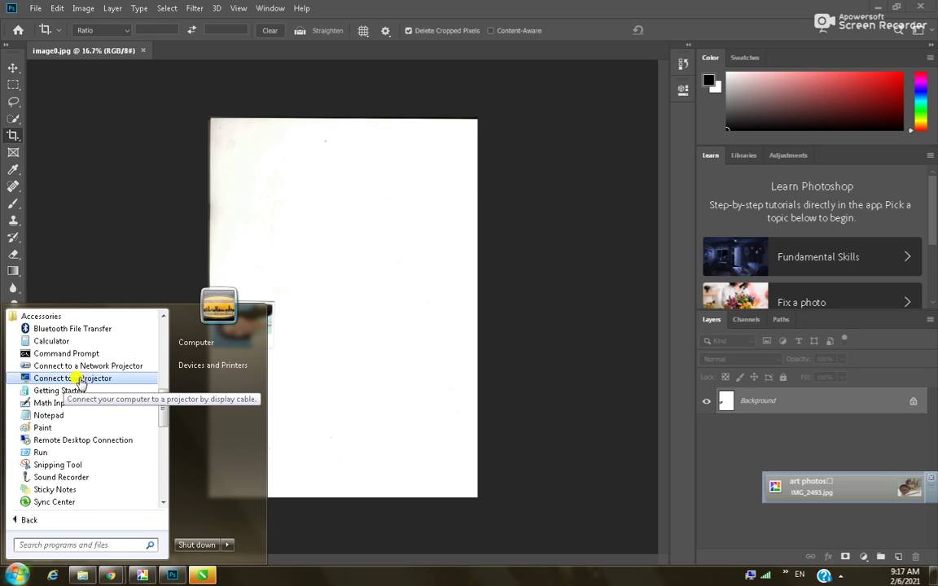
left_click(45, 428)
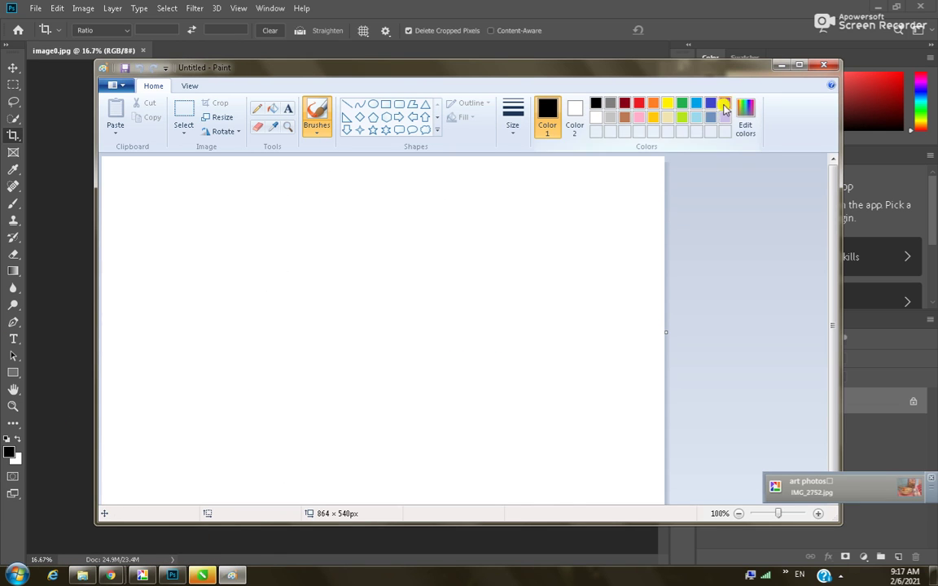
double_click(719, 65)
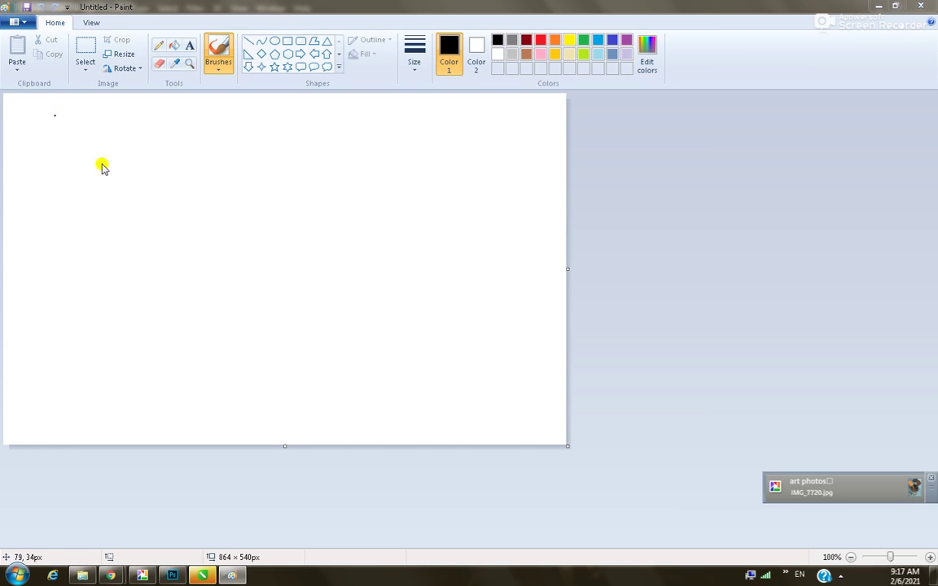
- Open image0 from the 2021-02-06 folder of the Pictures library in Paint
key("ctrl+o")
left_click(305, 218)
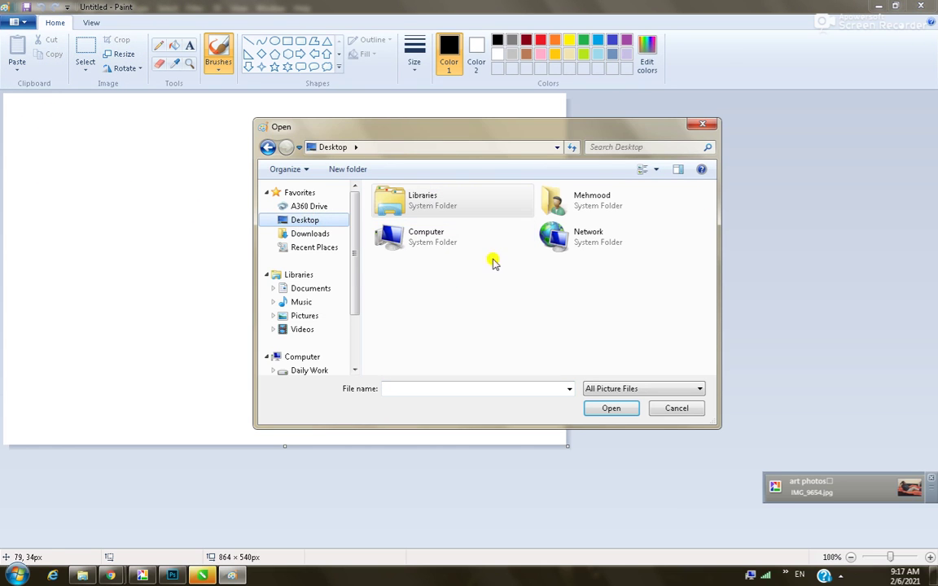
left_click(297, 357)
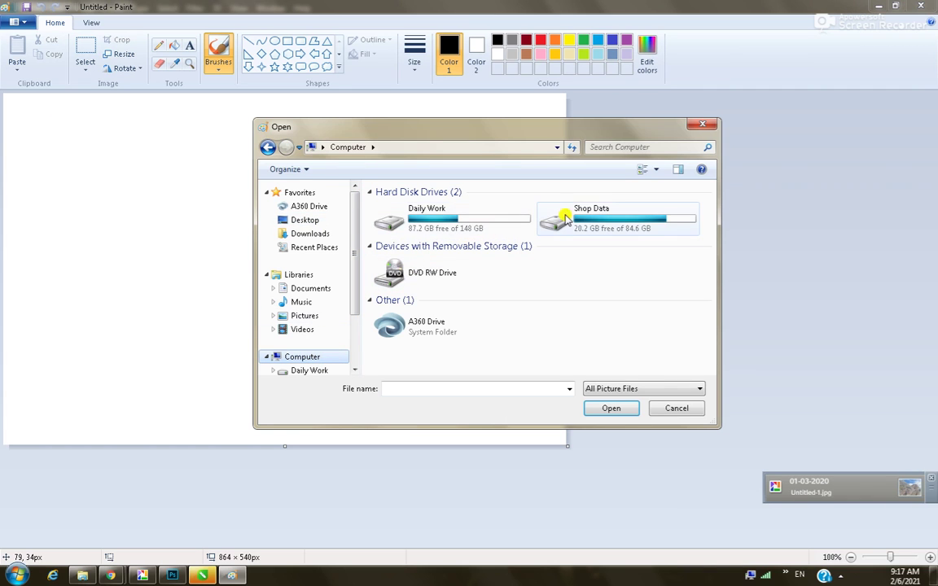
left_click(290, 315)
double_click(405, 273)
double_click(409, 267)
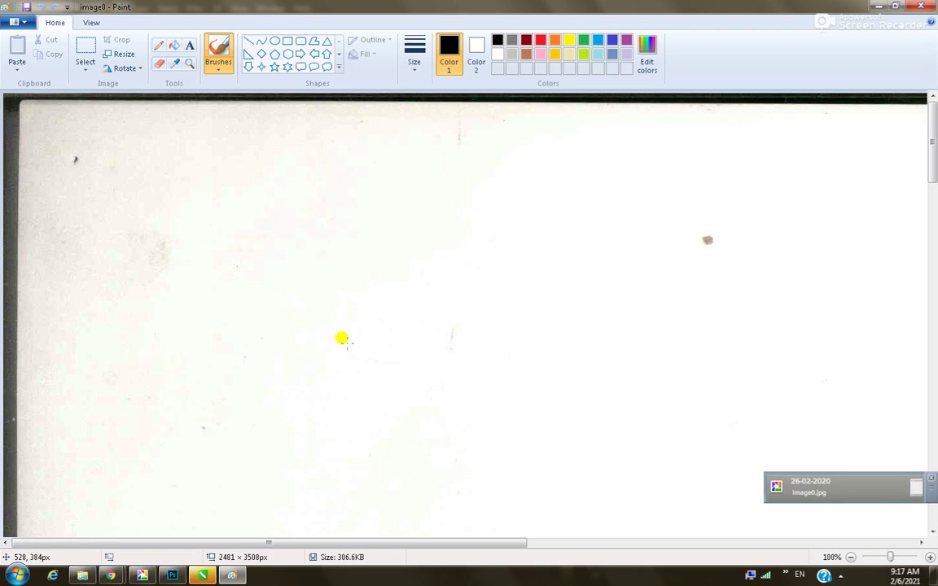
left_click(873, 557)
left_click(870, 558)
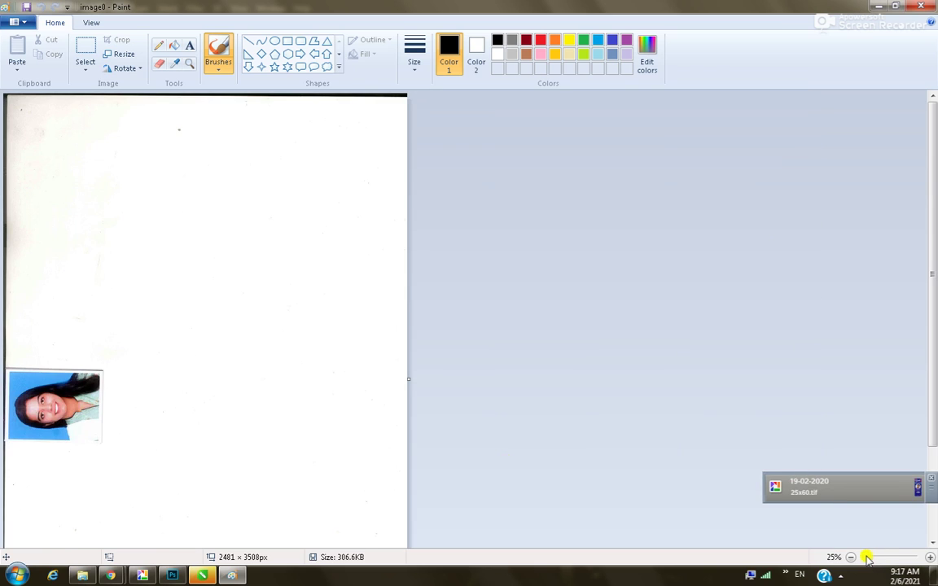
- Try to marquee-select the whole portrait photo on the scan, and undo the distortion after each attempt
left_click(85, 51)
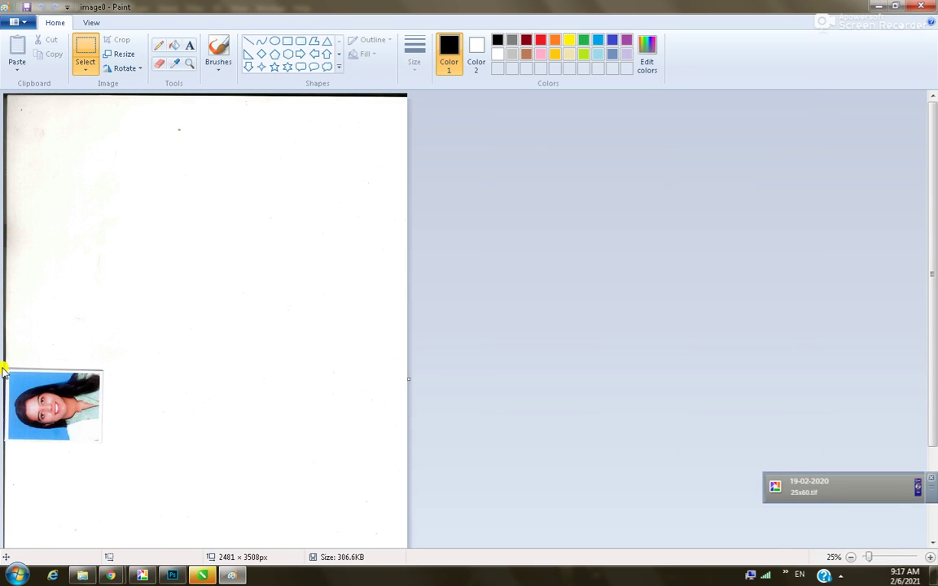
left_click_drag(4, 368, 120, 448)
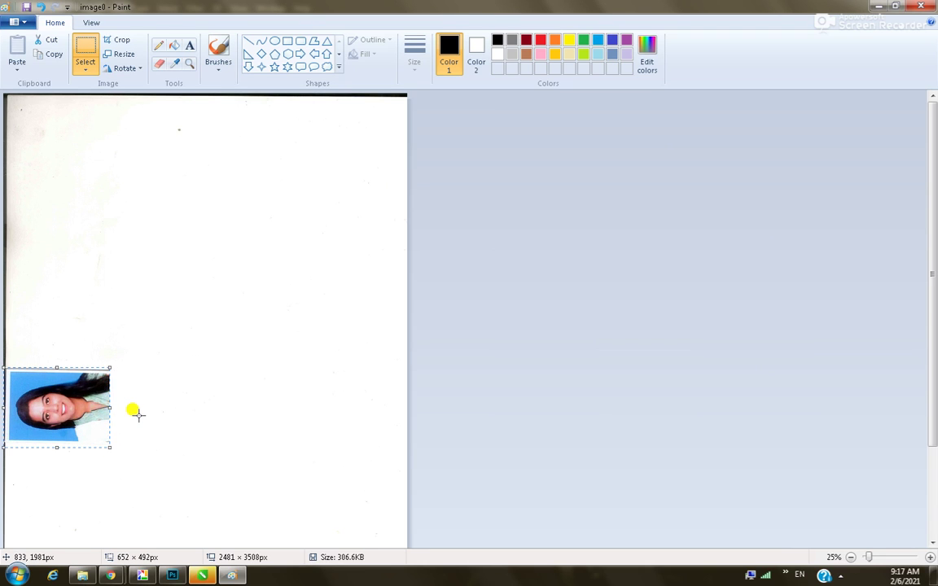
key("ctrl+z")
left_click_drag(4, 366, 107, 453)
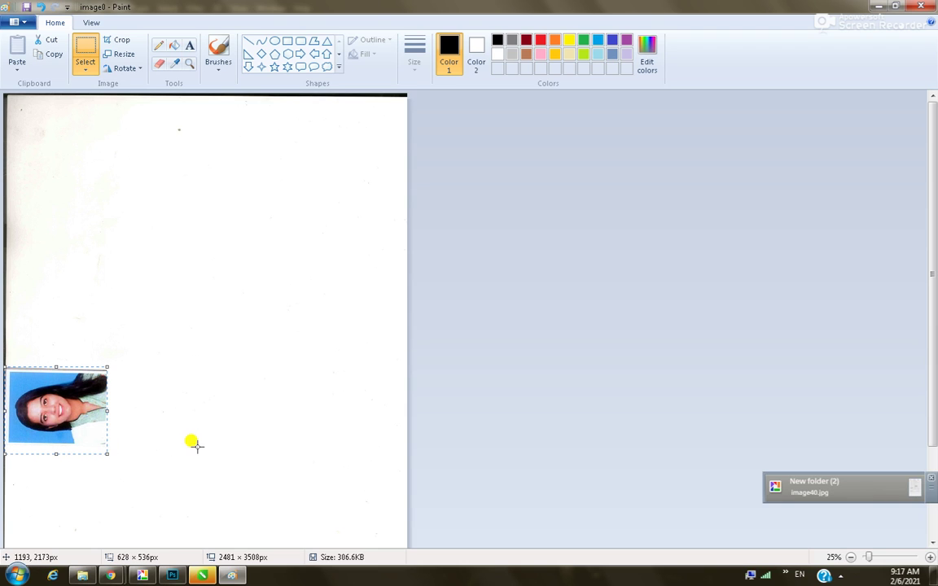
key("ctrl+z")
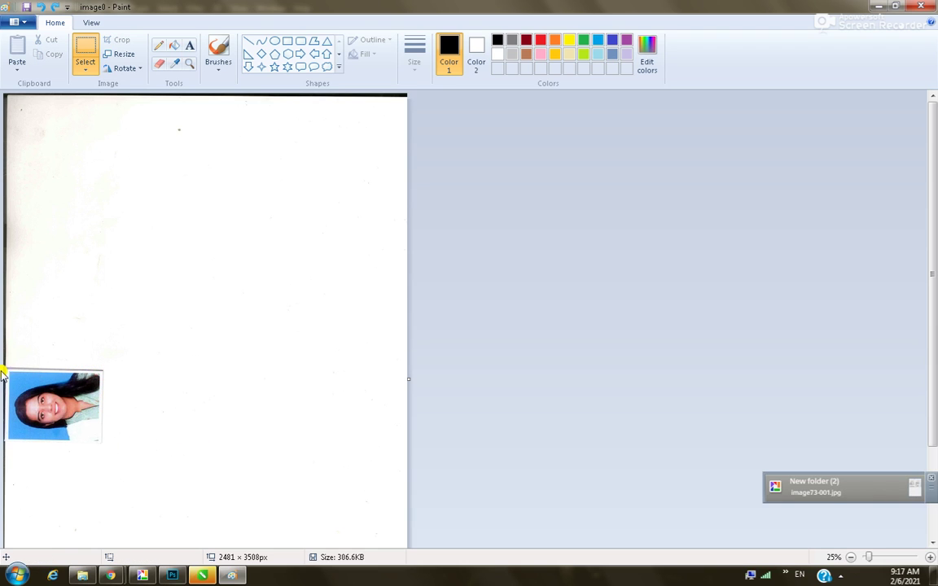
- Try to select the portrait starting from its upper-left corner, and undo the stretched patches this leaves over the photo
left_click_drag(4, 368, 107, 451)
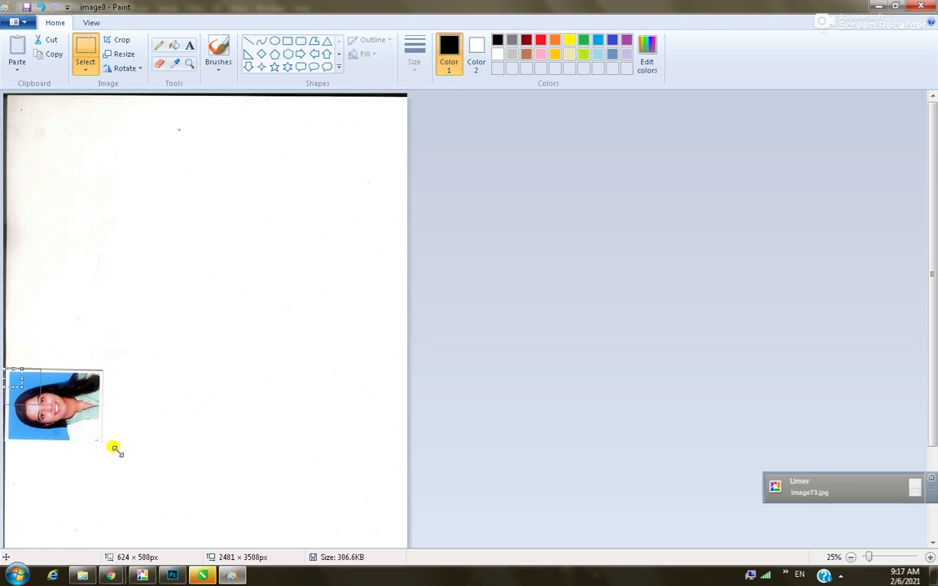
left_click(160, 447)
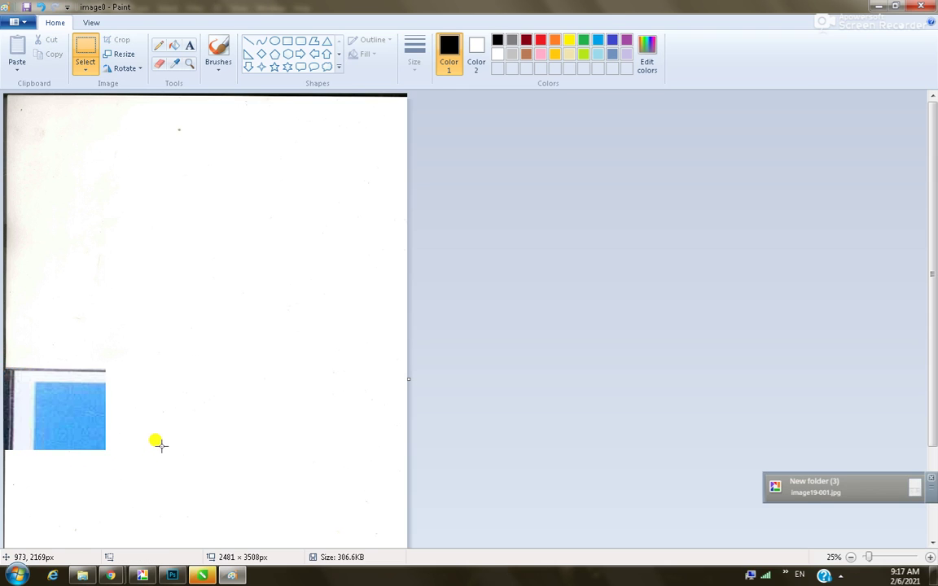
key("ctrl+z")
left_click_drag(3, 366, 104, 454)
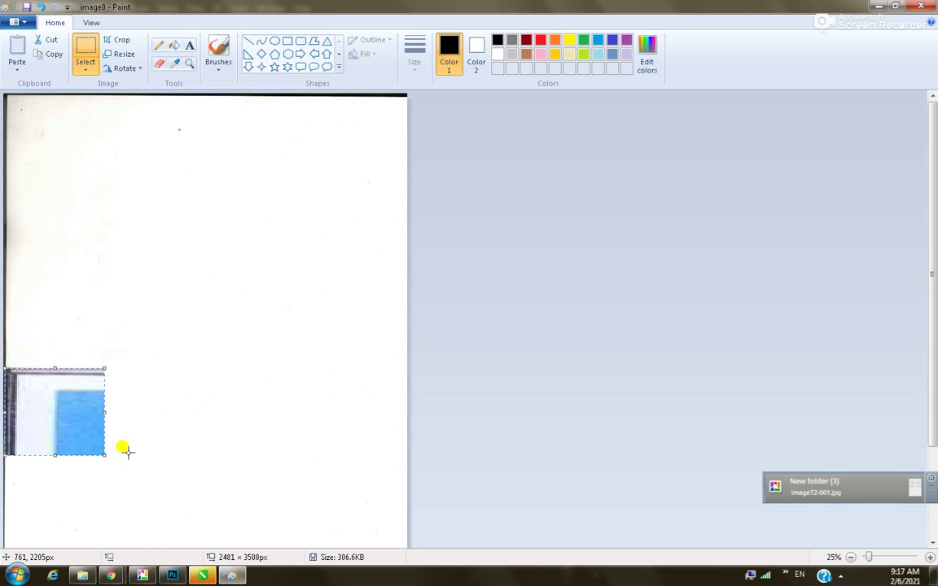
key("ctrl+z")
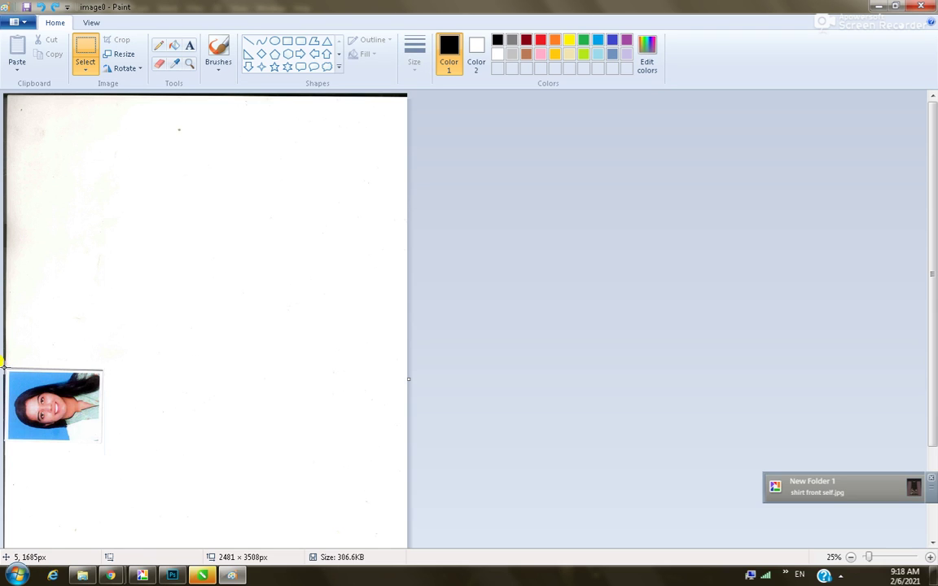
- Try to stretch a partial selection of the portrait across the photo area, and undo each change
left_click_drag(27, 413, 98, 445)
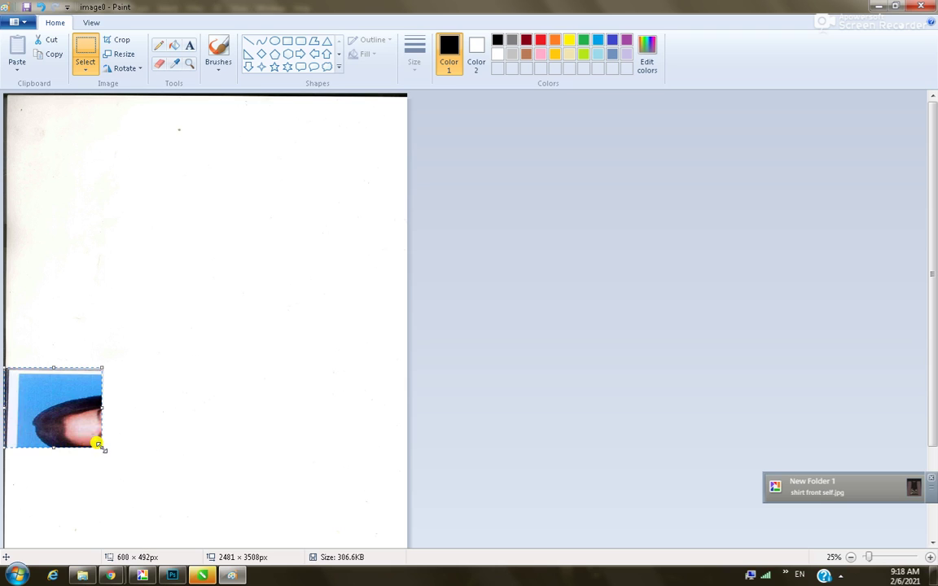
key("ctrl+z")
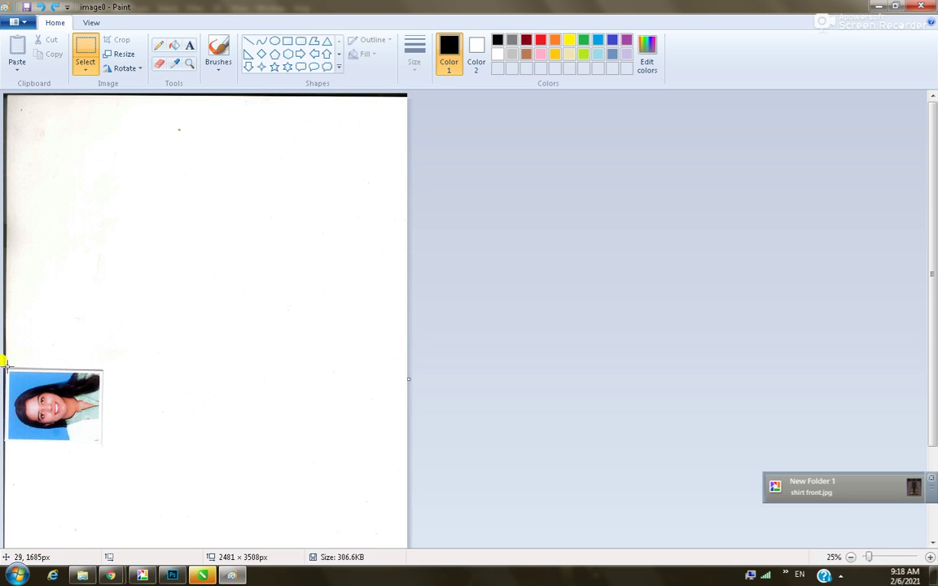
left_click_drag(22, 409, 96, 448)
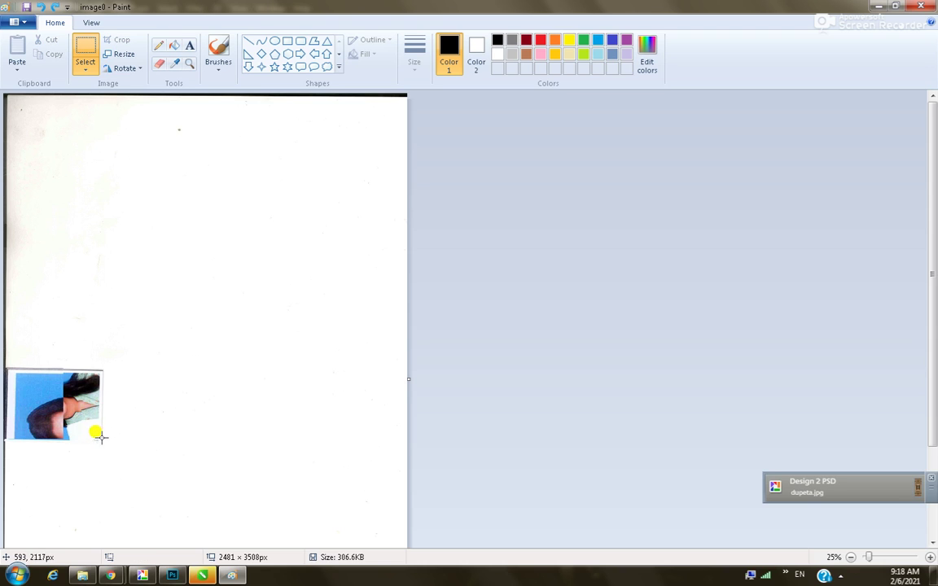
left_click(269, 444)
key("ctrl+z")
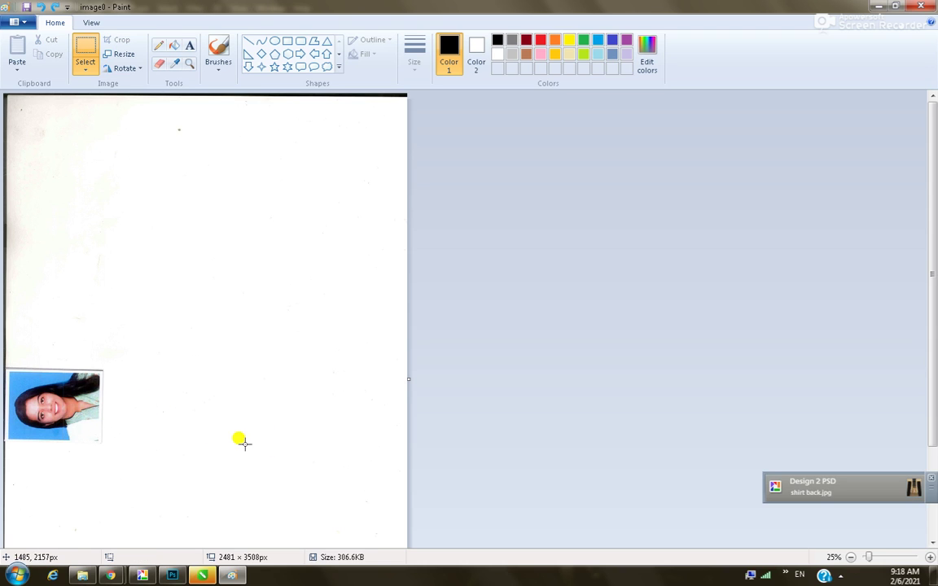
- Close Paint and save the changes to image0.jpg
left_click(920, 5)
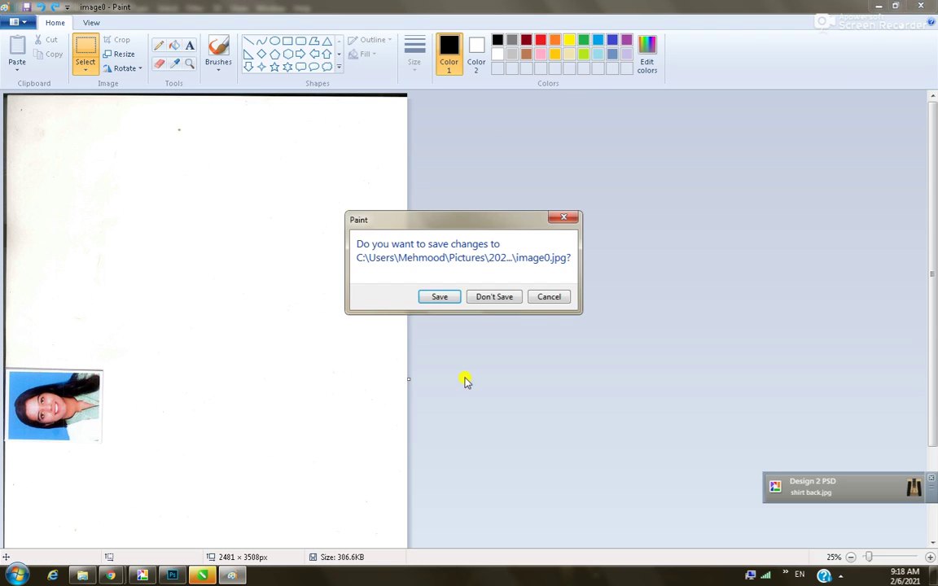
left_click(440, 297)
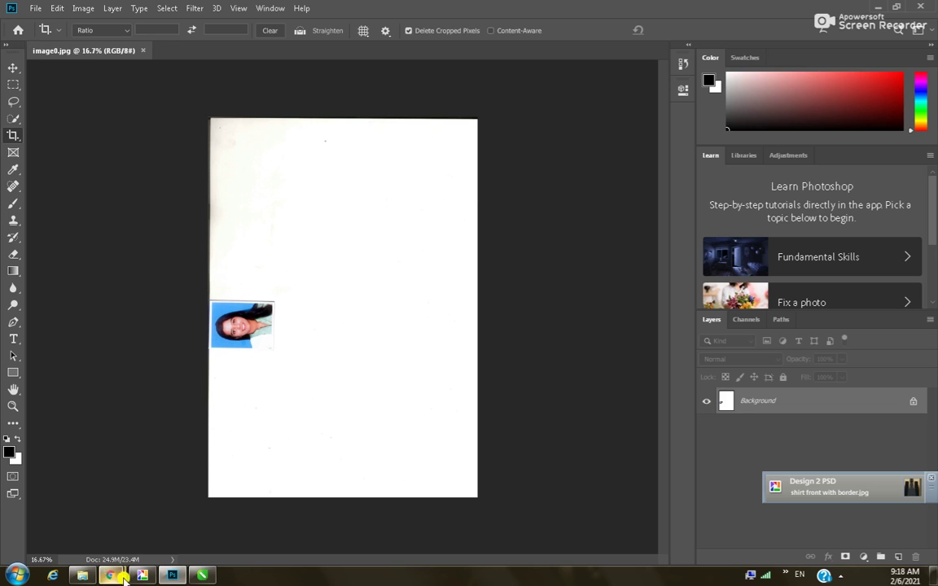
- Switch to CorelDRAW and create a new document with a page 1.5 inches wide and 2 inches high
left_click(201, 576)
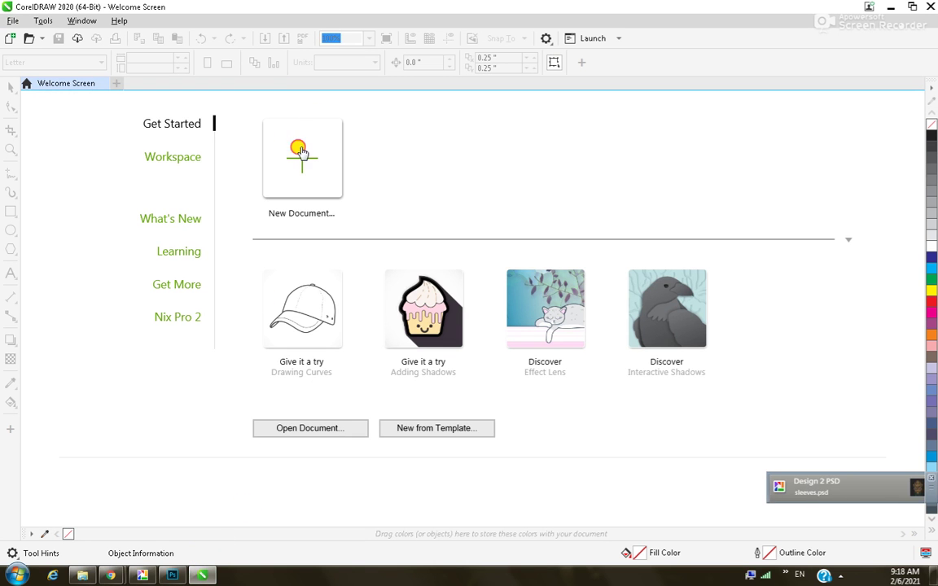
key("ctrl+n")
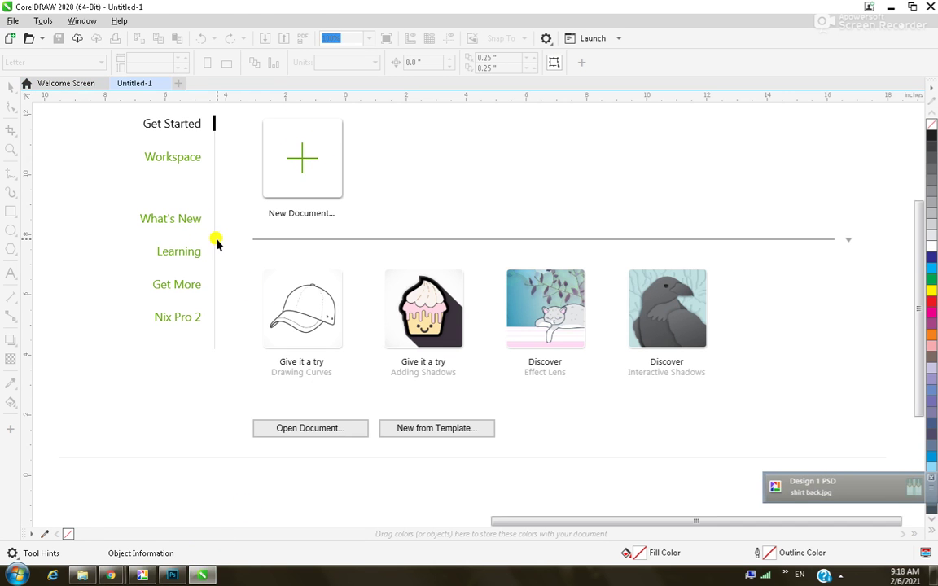
left_click(97, 62)
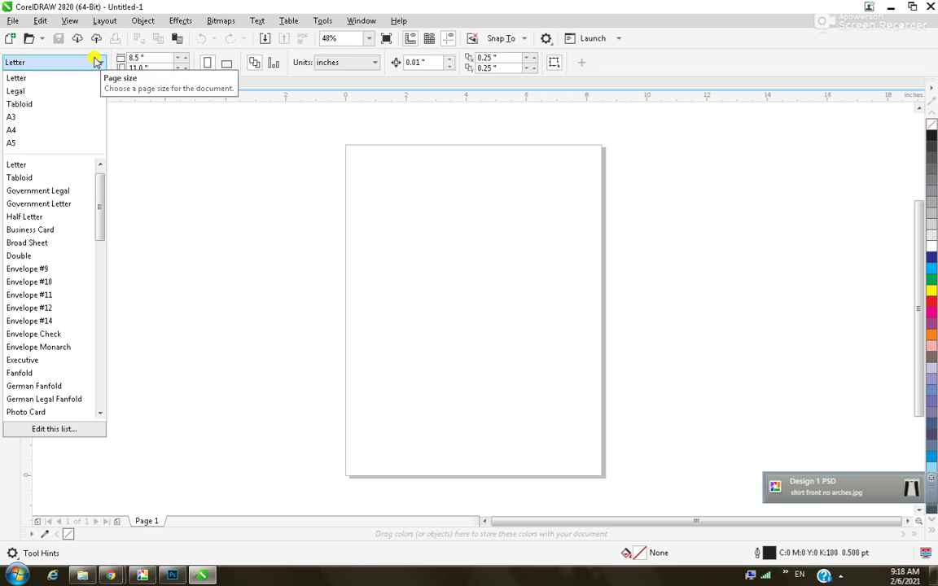
left_click(153, 58)
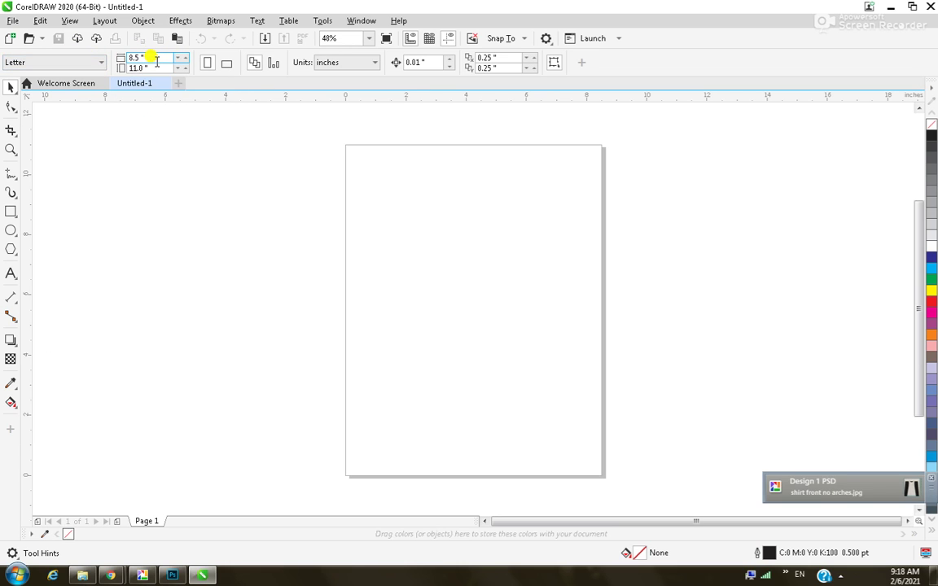
type("1.5")
key("Tab")
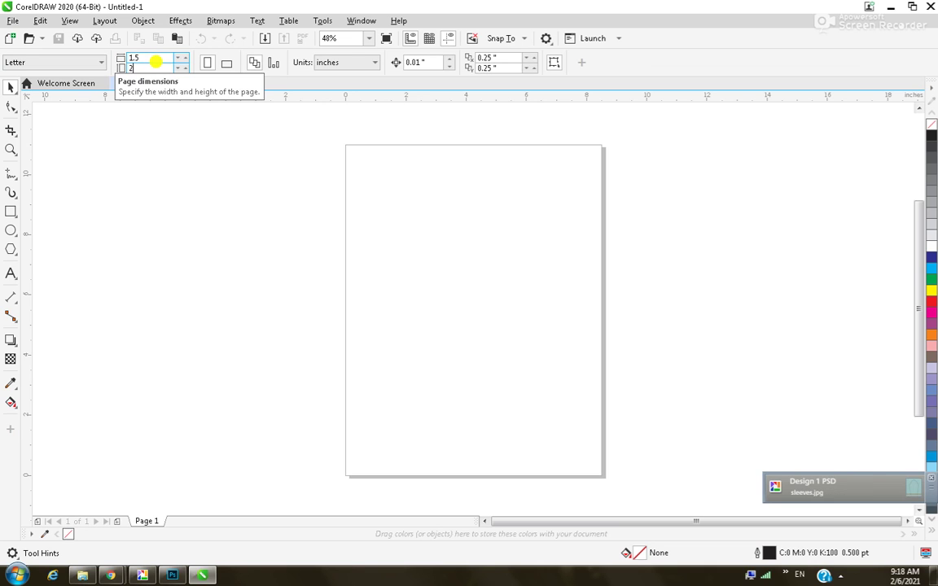
type("2")
key("Return")
- Add a page-frame rectangle centred on the page and resize it to 1.4 by 1.9 inches
scroll(557, 160, "down", 1)
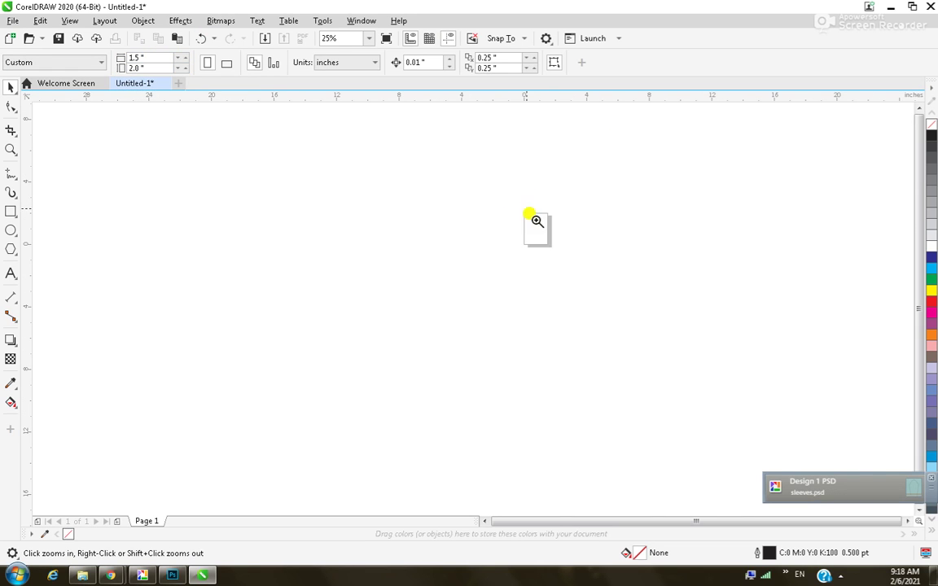
scroll(537, 236, "up", 3)
scroll(440, 448, "down", 2)
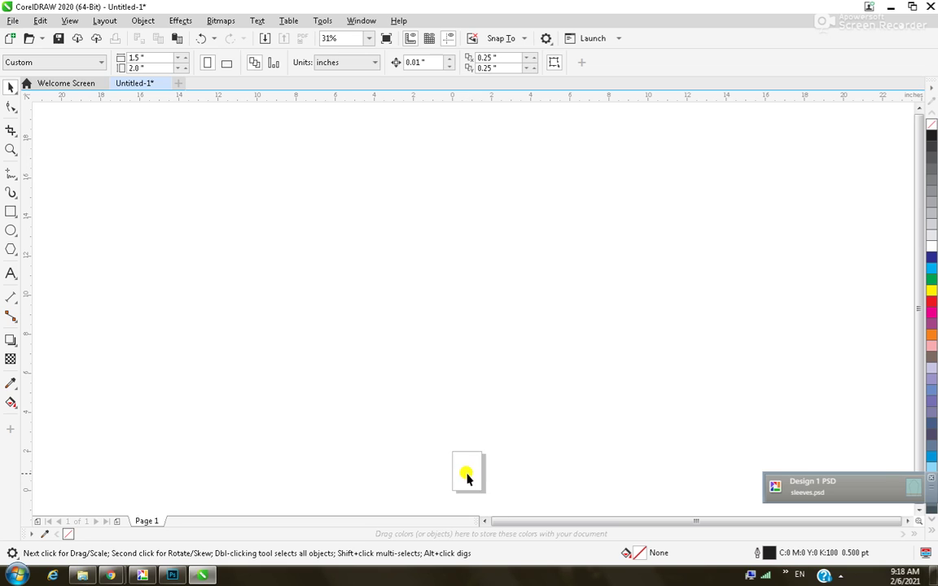
scroll(442, 440, "down", 2)
scroll(456, 473, "up", 5)
scroll(676, 488, "down", 4)
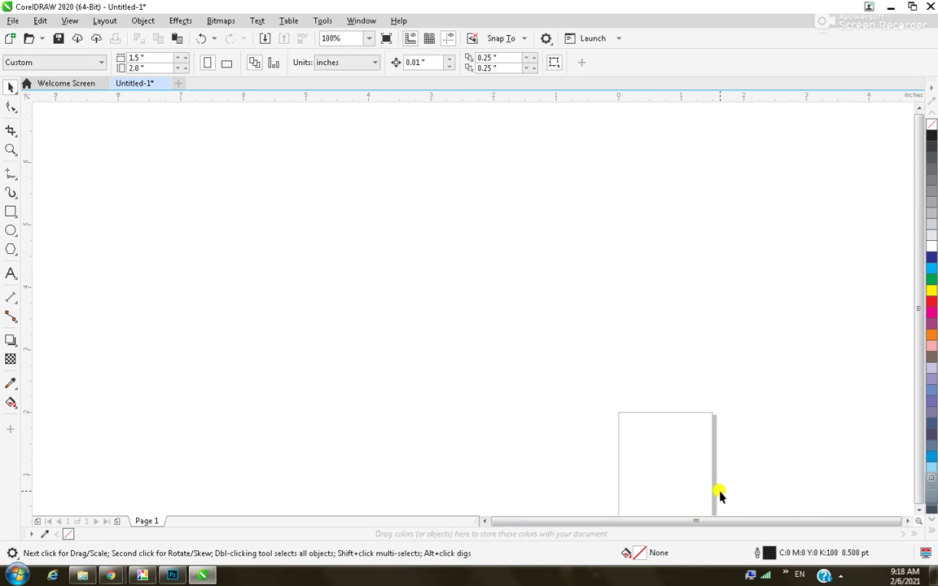
key("F2")
left_click_drag(669, 441, 733, 523)
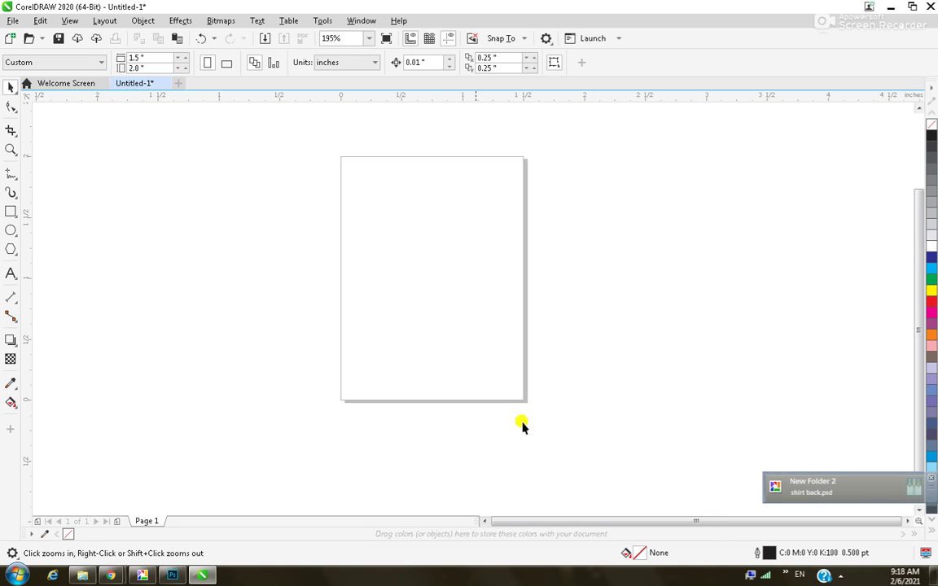
double_click(11, 213)
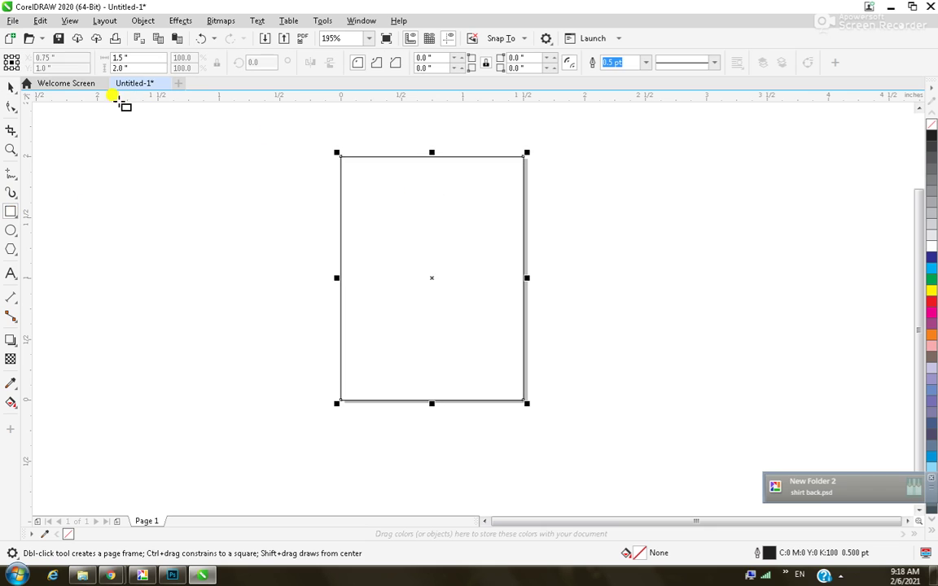
double_click(141, 58)
type("1.4")
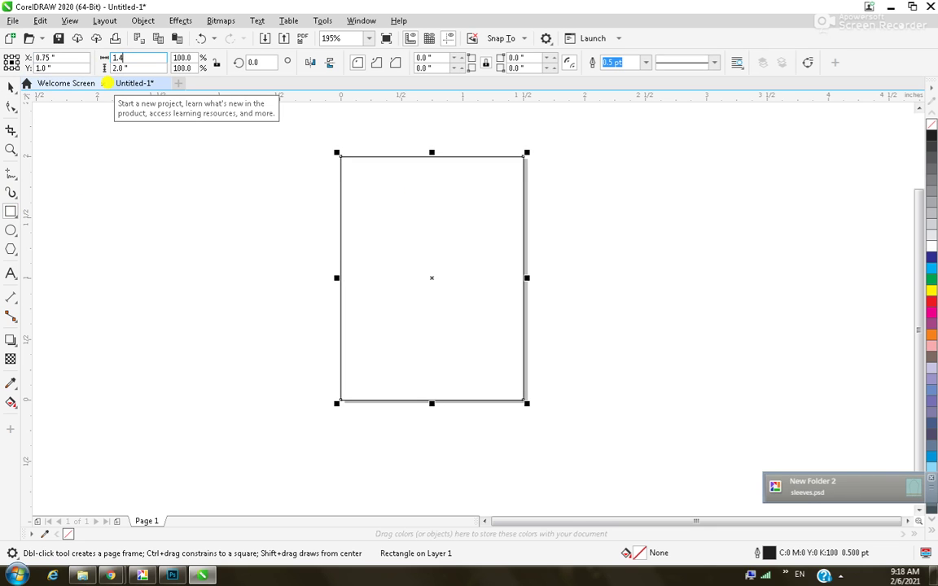
key("Tab")
type("1.9")
key("Return")
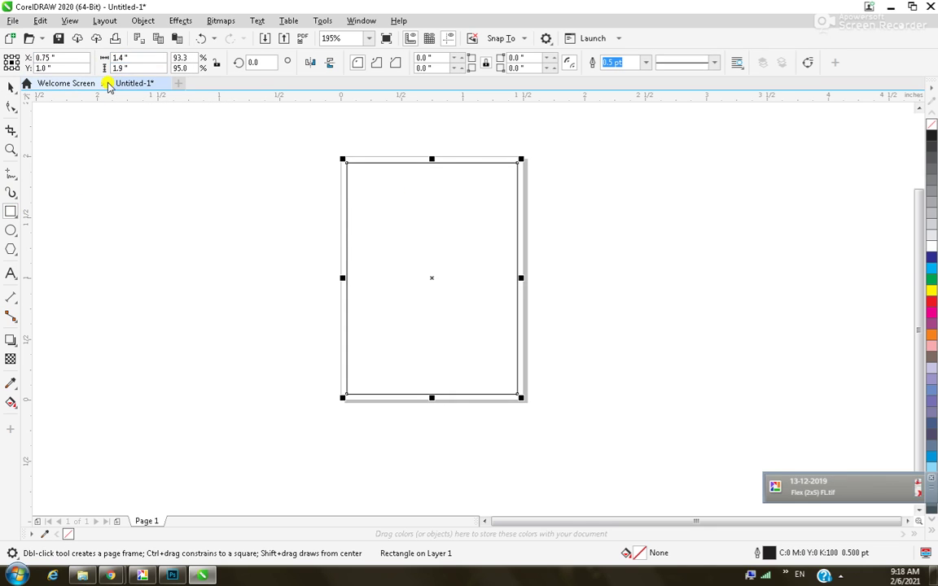
left_click(172, 253)
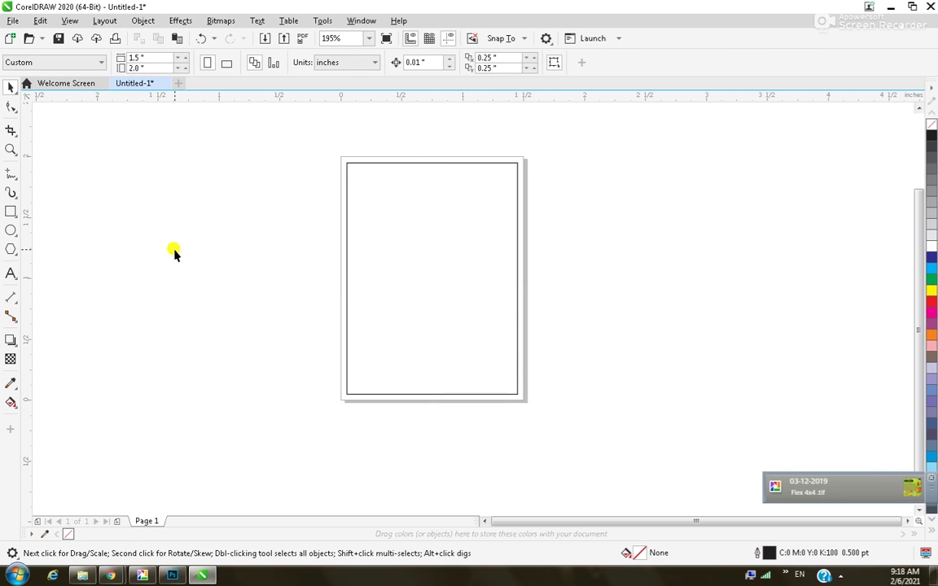
- Import the scan image0.jpg from the Pictures library and place it clear of the page, to its right
key("ctrl+i")
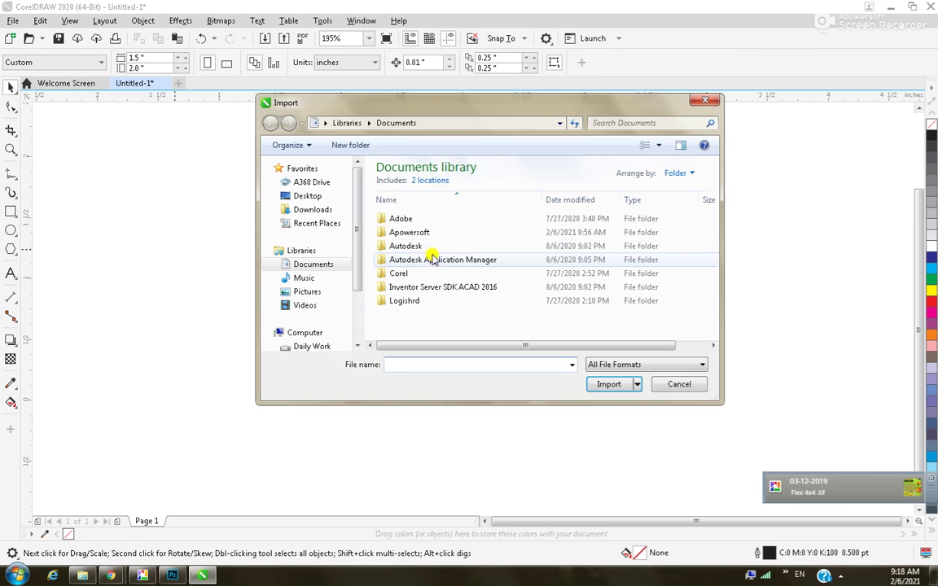
left_click(304, 195)
left_click(326, 293)
double_click(413, 261)
left_click(403, 247)
double_click(403, 247)
left_click(545, 226)
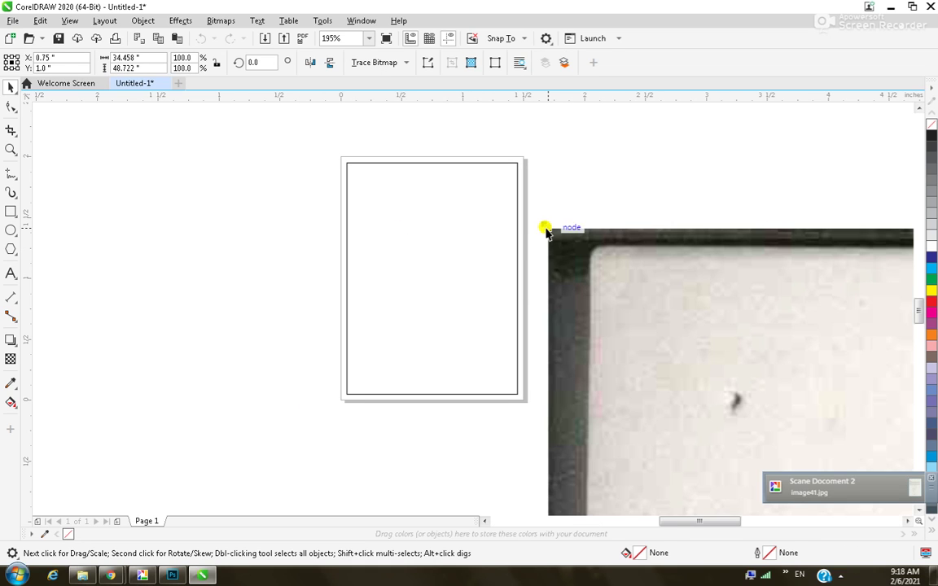
scroll(564, 295, "down", 5)
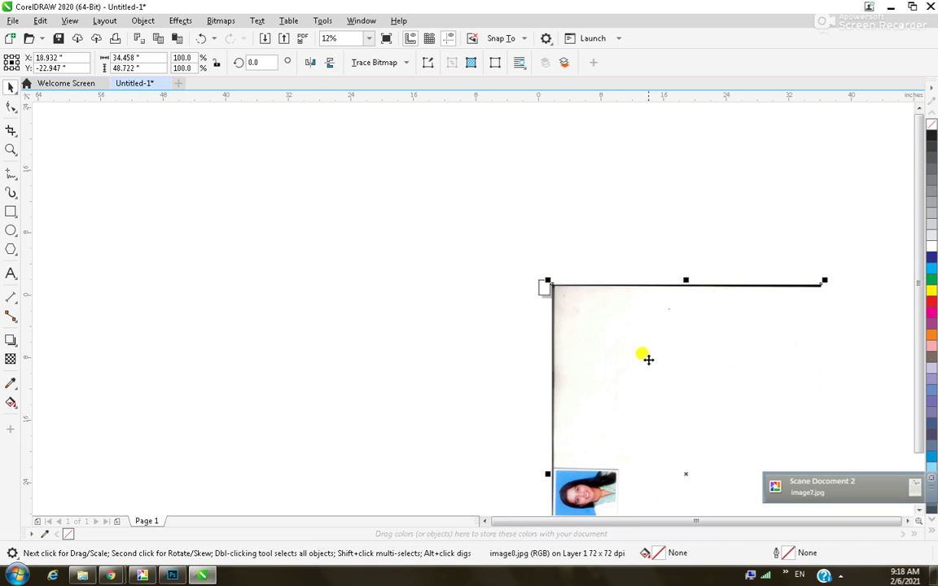
left_click_drag(645, 399, 735, 224)
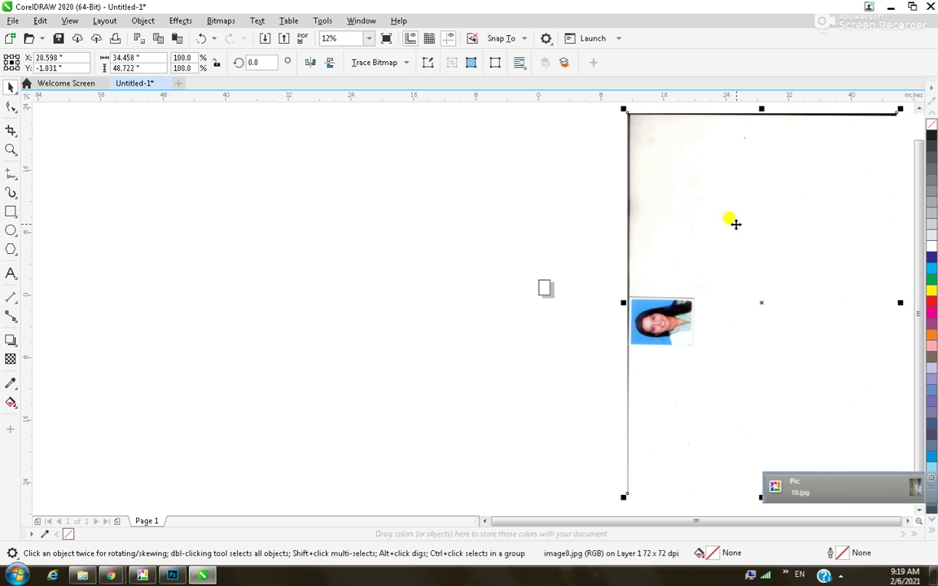
- Crop the imported scan to the portrait photo, about 8 by 6.83 inches, and move it onto the small page
left_click(11, 131)
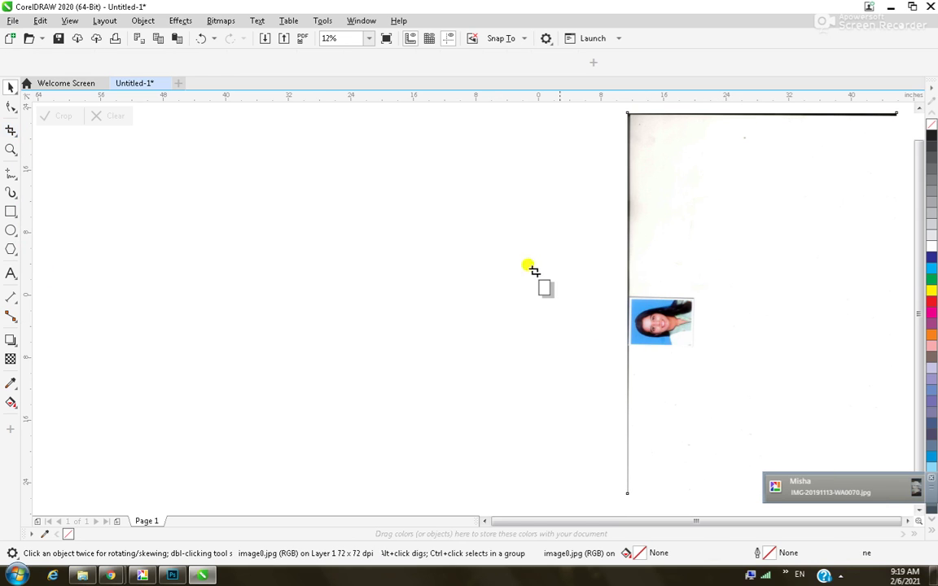
left_click_drag(631, 298, 691, 346)
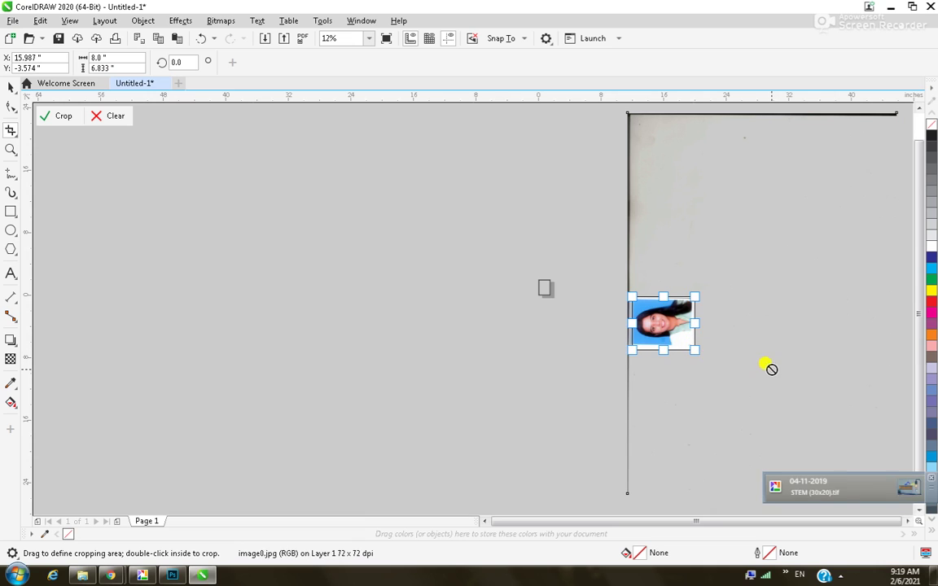
key("Return")
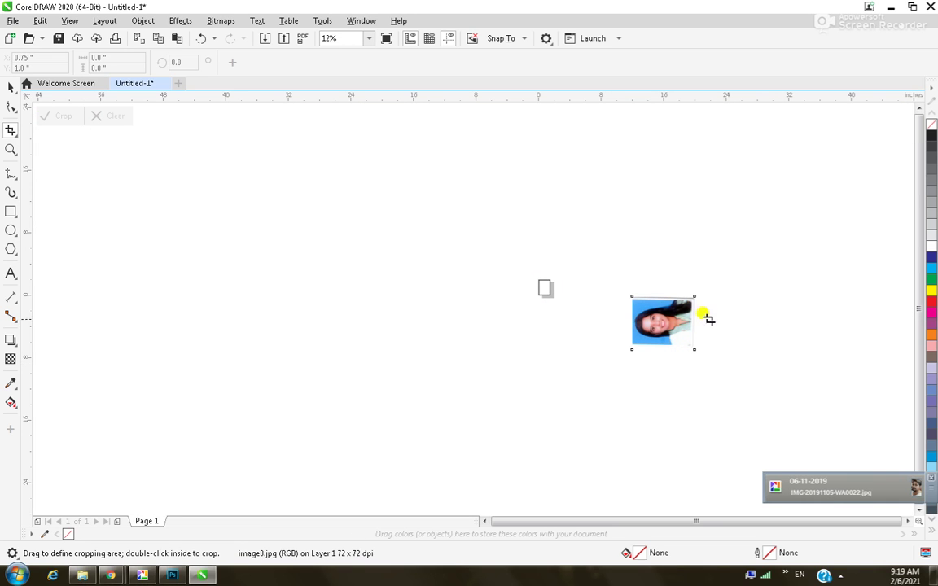
left_click(12, 88)
left_click_drag(638, 320, 529, 308)
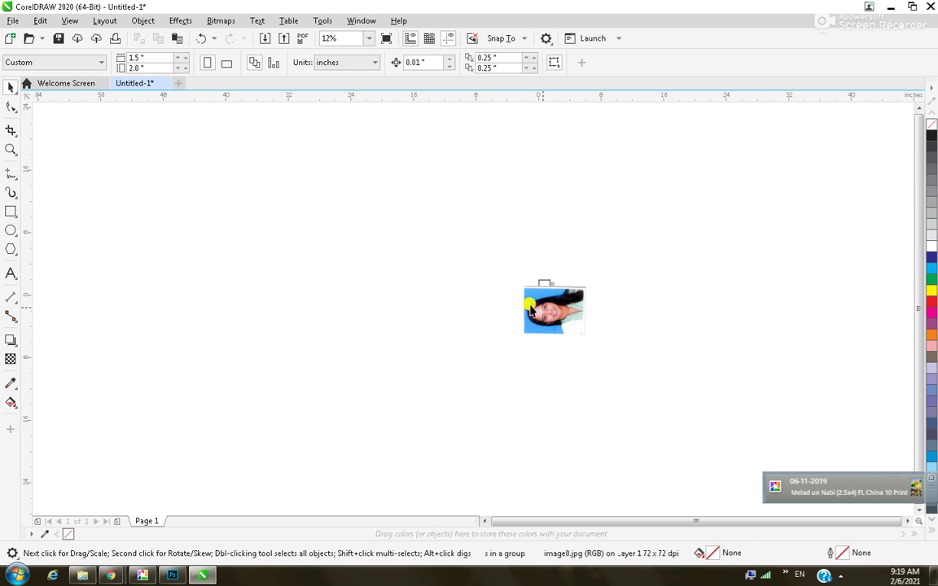
- Shrink the portrait photo to about 7 by 5.98 inches and move it off the page, just below and left of it
left_click(574, 299)
left_click(585, 285)
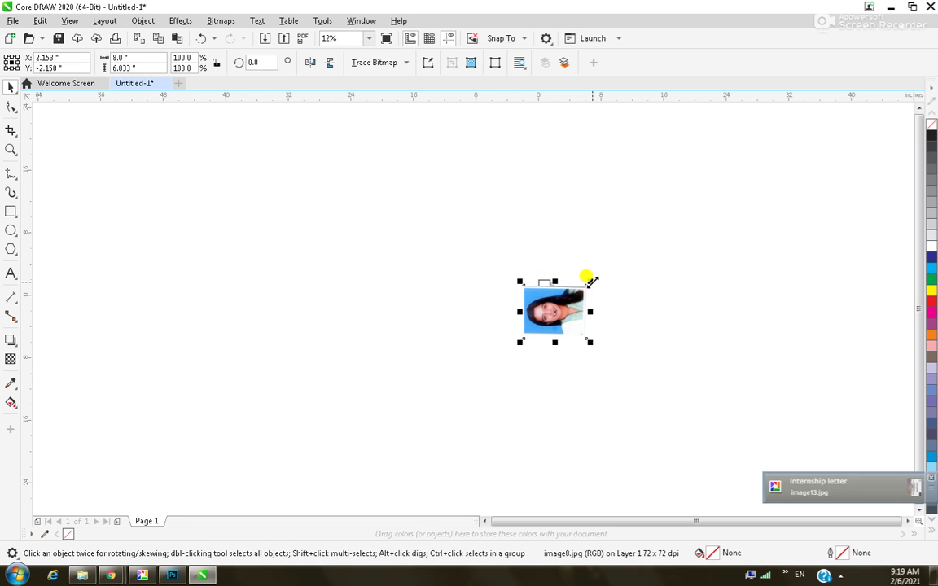
left_click(580, 294)
left_click(573, 306)
left_click_drag(588, 281, 539, 313)
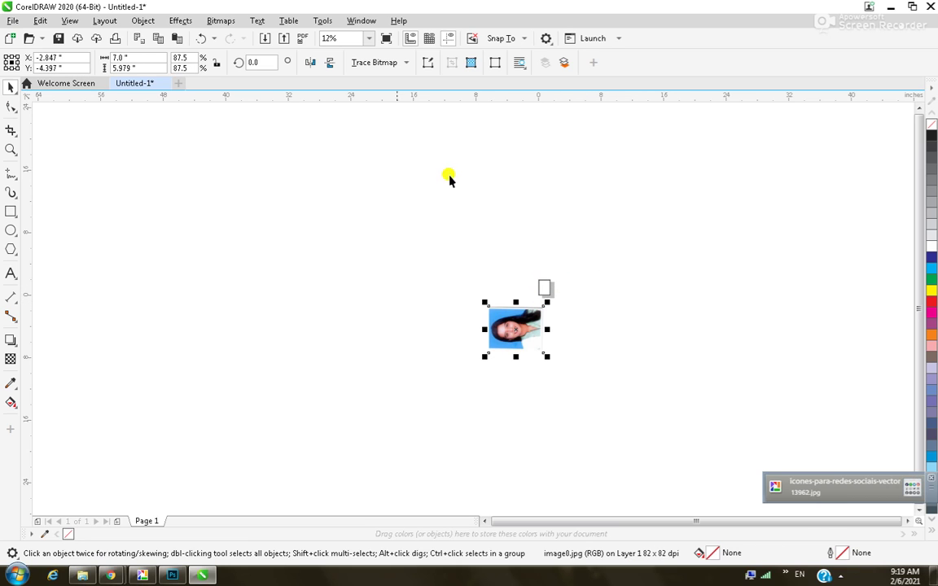
- Rotate the photo 90 degrees and mirror it vertically and horizontally so the portrait stands upright
type("90")
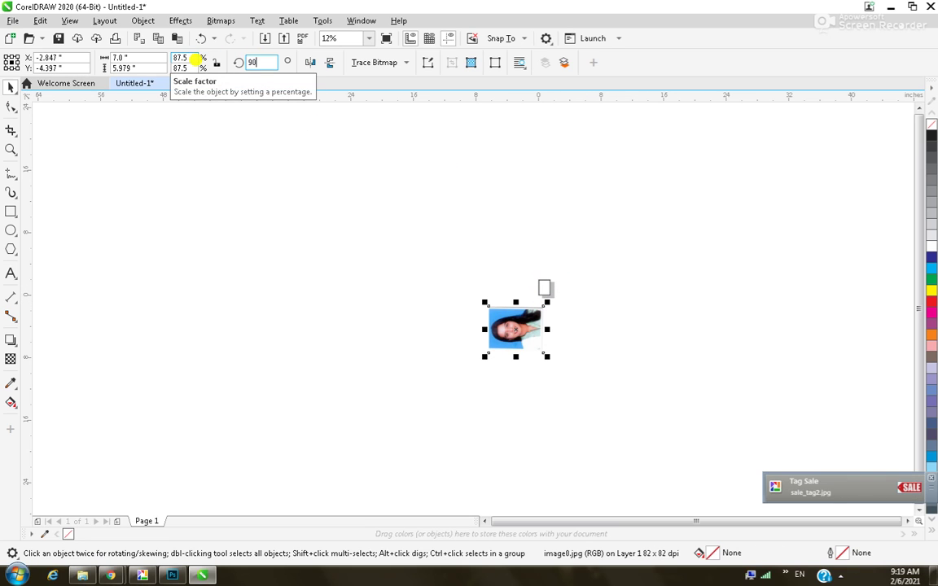
key("Return")
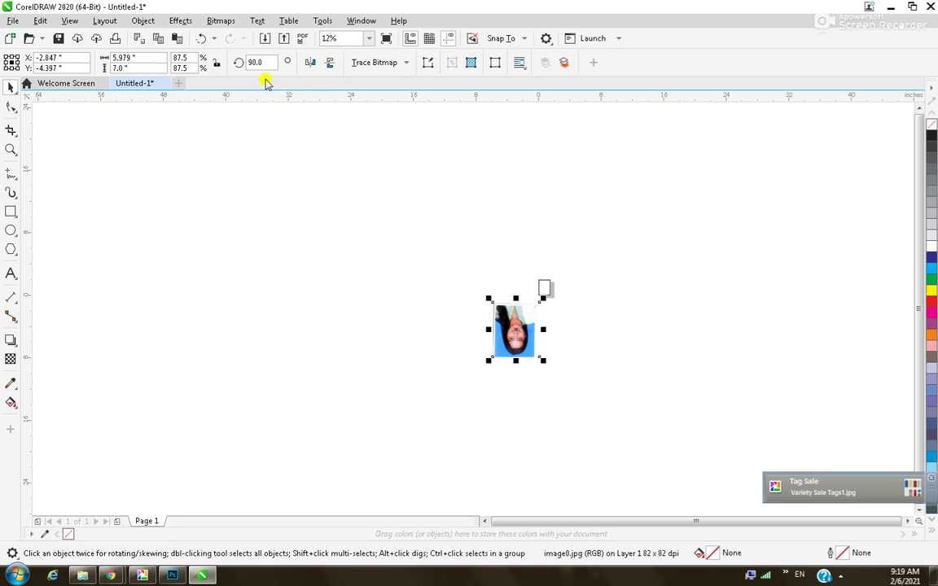
left_click(329, 62)
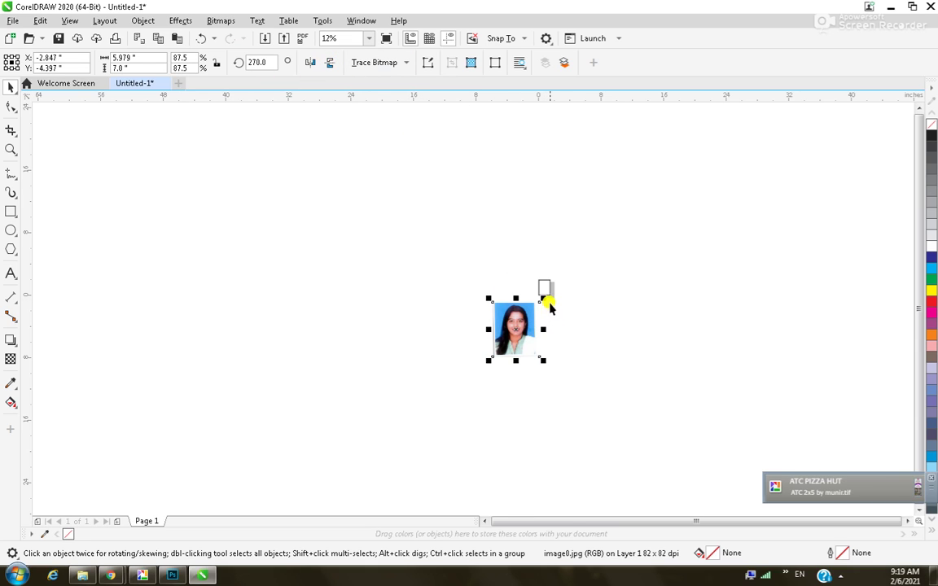
left_click(331, 64)
left_click(310, 64)
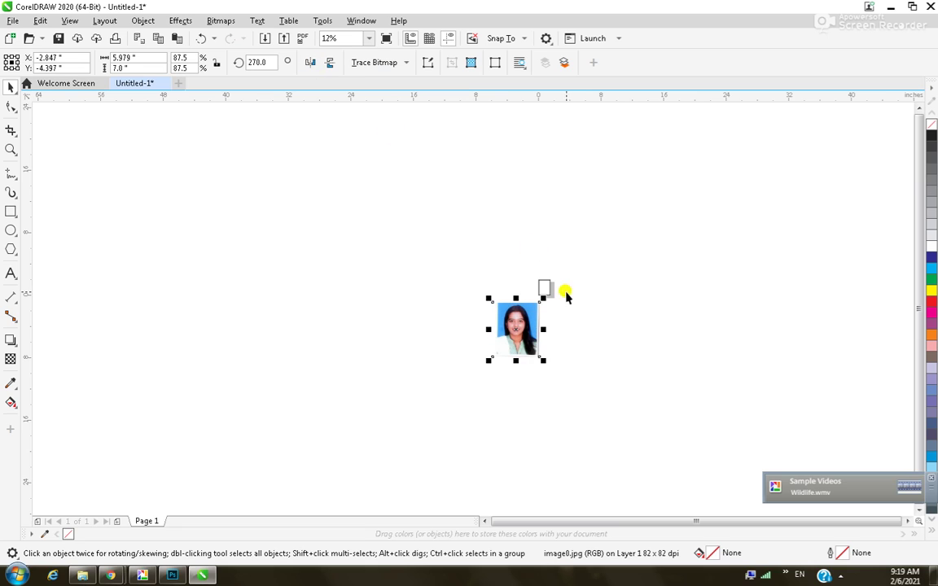
- Shrink the photo to about 0.67 by 0.78 inches and PowerClip it inside the page-frame rectangle
left_click_drag(544, 298, 528, 331)
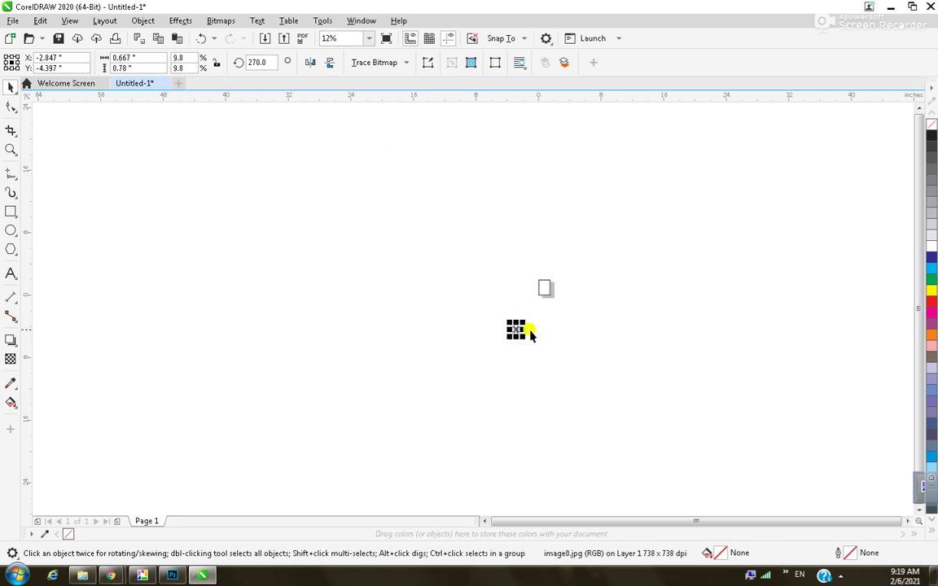
left_click_drag(544, 287, 544, 287)
left_click(593, 325)
left_click(485, 300)
scroll(498, 283, "down", 1)
key("F2")
left_click_drag(511, 273, 546, 302)
key("F2")
left_click_drag(333, 216, 342, 221)
left_click_drag(355, 237, 513, 373)
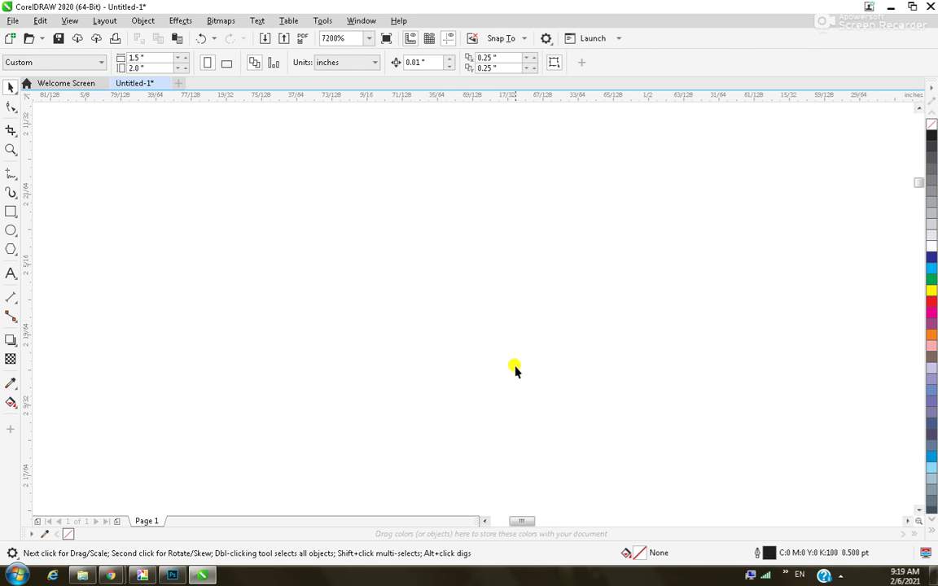
scroll(522, 355, "down", 5)
scroll(729, 446, "up", 3)
key("F2")
left_click(714, 436)
scroll(717, 444, "down", 10)
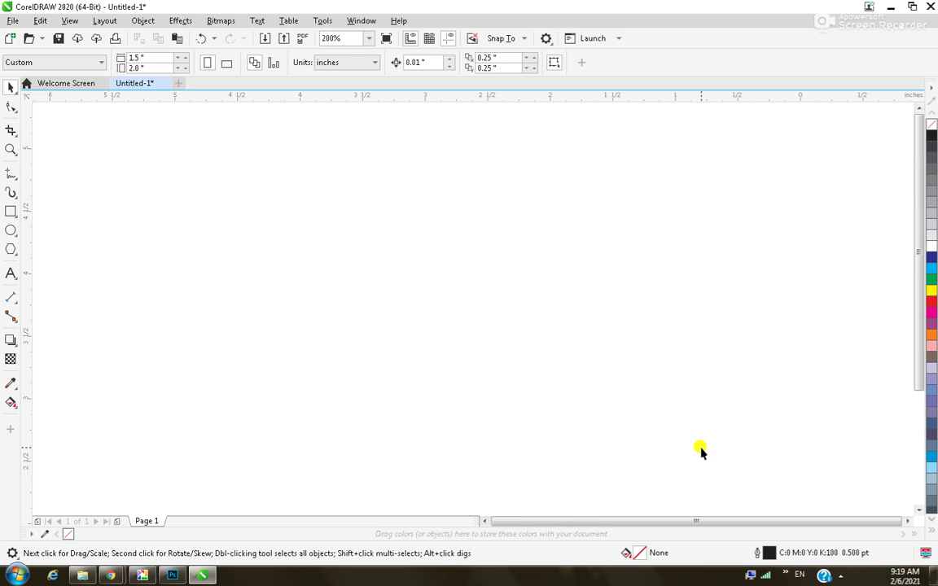
key("F2")
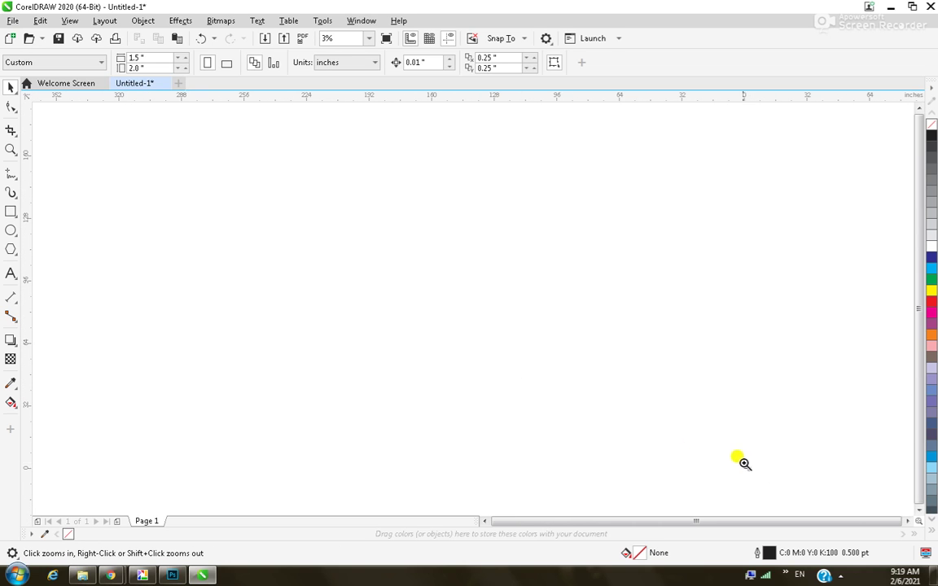
left_click(743, 463)
- Open the frame's PowerClip contents for editing and enlarge the photo to about 1.14 by 1.34 inches towards the frame's upper-right corner
key("F2")
left_click_drag(485, 317, 505, 340)
key("F2")
left_click(323, 186)
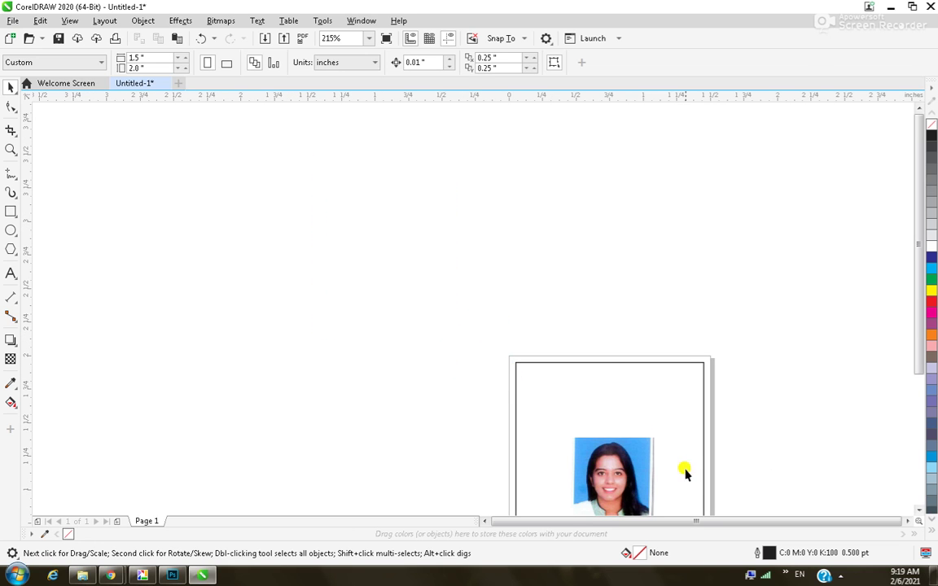
left_click(603, 419)
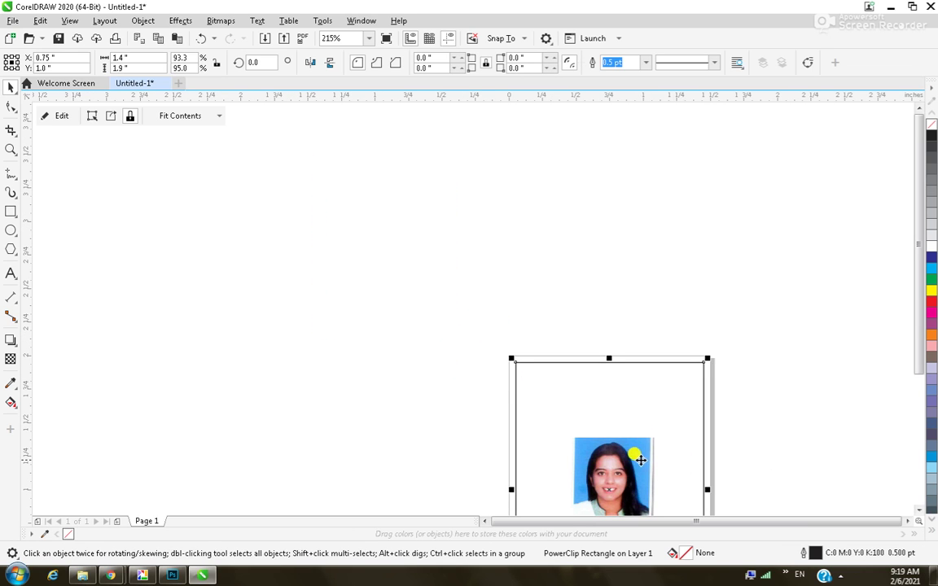
left_click(50, 116)
left_click(607, 482)
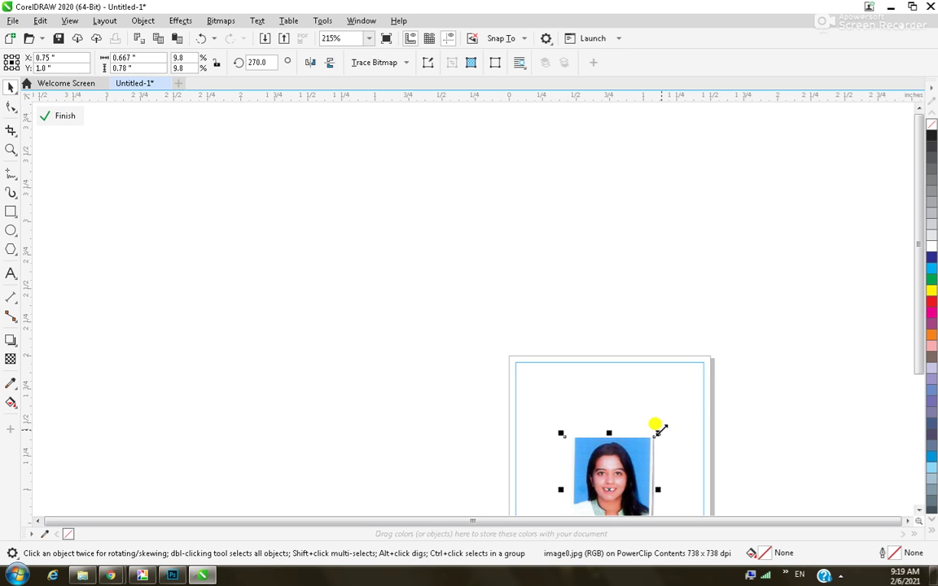
left_click_drag(657, 432, 737, 360)
left_click(687, 402)
left_click(666, 411)
- Enlarge the photo inside the frame to about 1.32 by 1.54 inches, extending it towards the lower-left corner
scroll(737, 356, "down", 2)
scroll(704, 439, "down", 3)
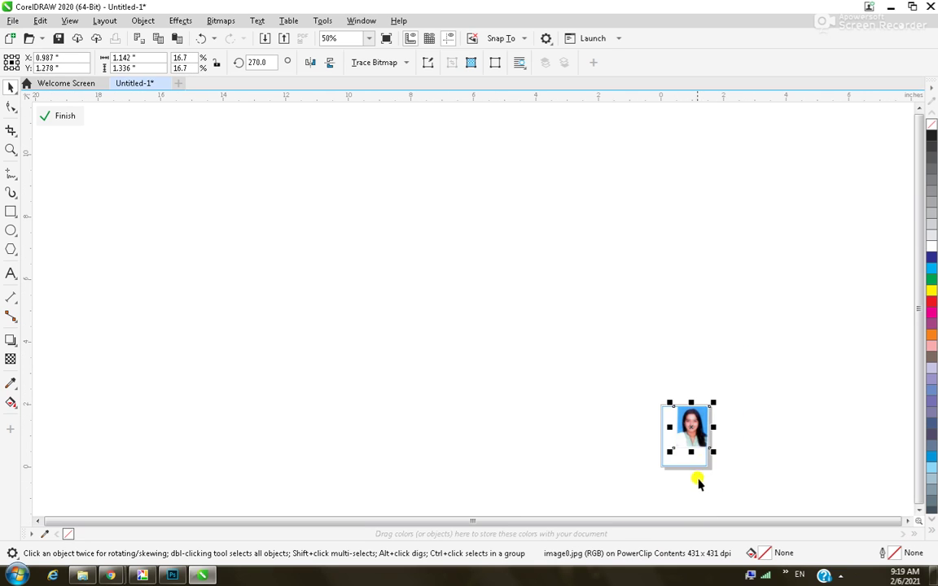
left_click(659, 449)
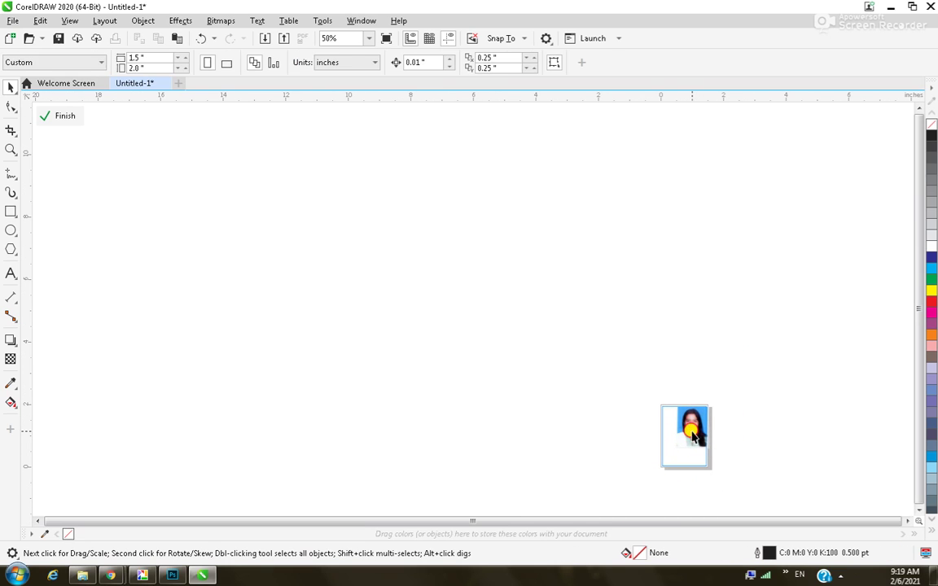
left_click(694, 438)
left_click(660, 469)
left_click(686, 440)
left_click(648, 480)
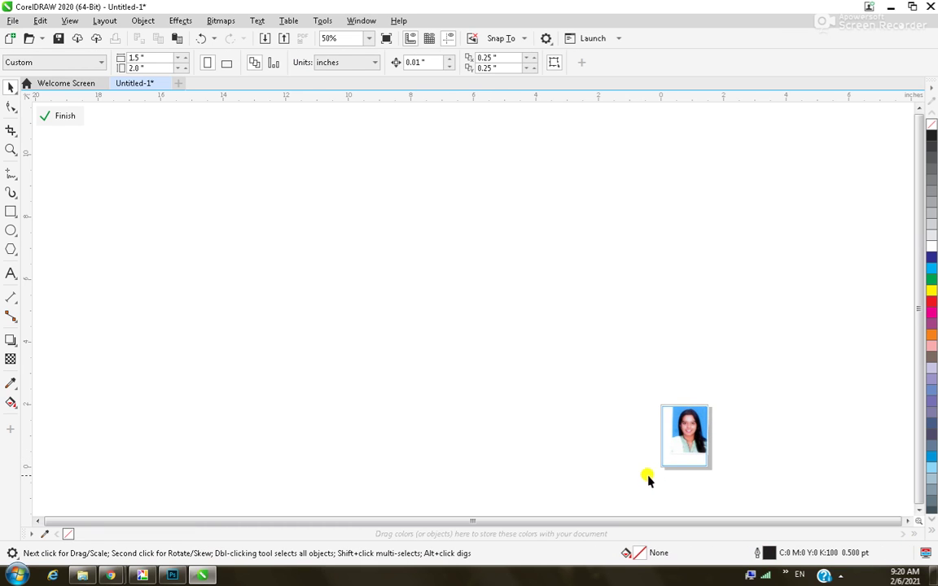
left_click(683, 444)
left_click(641, 481)
left_click(681, 461)
left_click(623, 482)
left_click(684, 432)
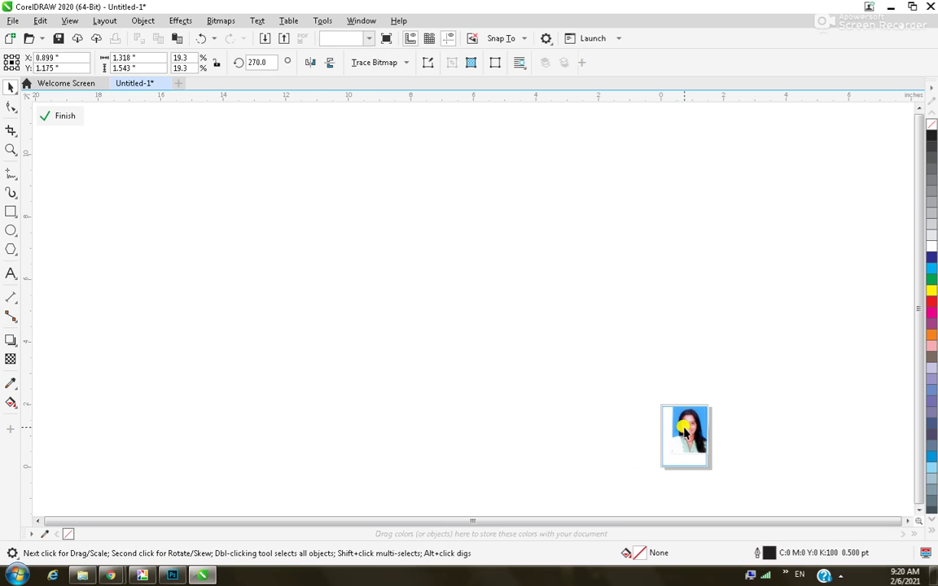
- Enlarge the photo to about 1.73 by 2.02 inches so that it fills the whole frame
scroll(721, 472, "down", 1)
key("z")
left_click_drag(672, 421, 751, 507)
left_click_drag(387, 319, 359, 338)
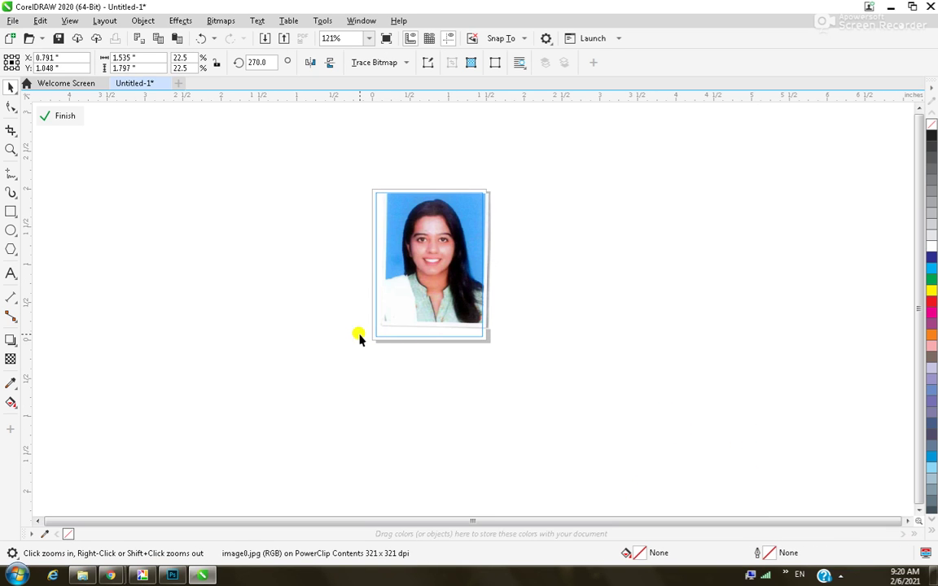
left_click(359, 338)
left_click(407, 294)
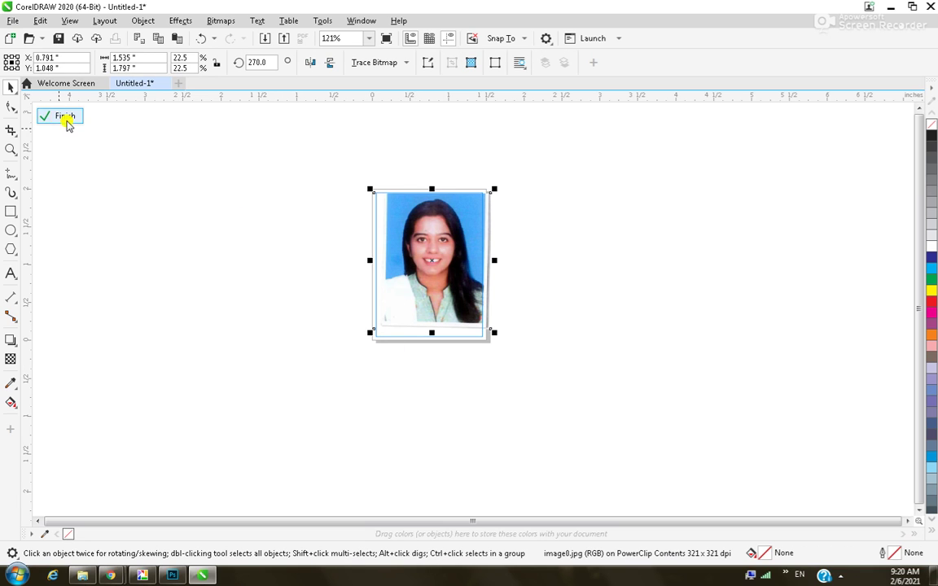
left_click_drag(369, 332, 344, 351)
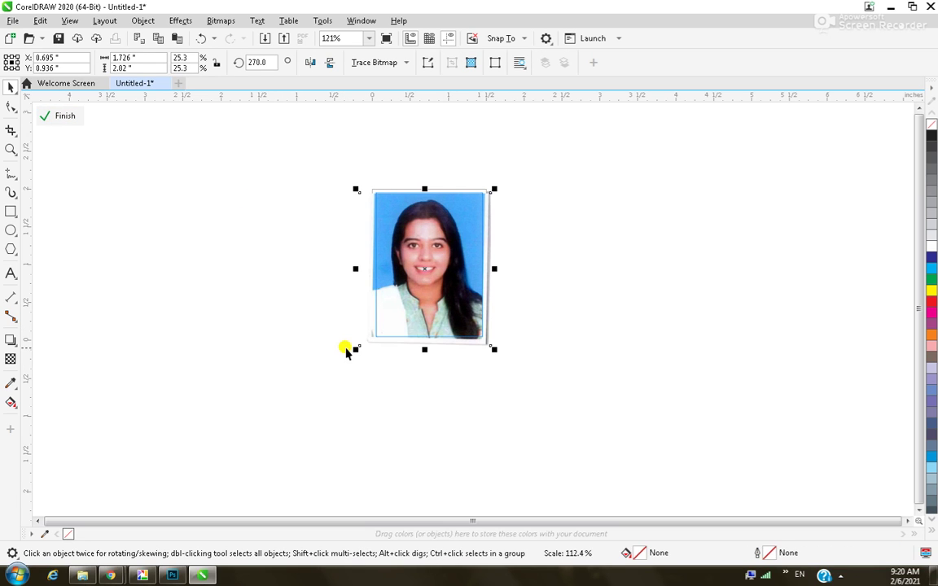
- Nudge the photo within the frame to X 0.715 and Y 0.956 inches, and finish editing the PowerClip contents
key("Right")
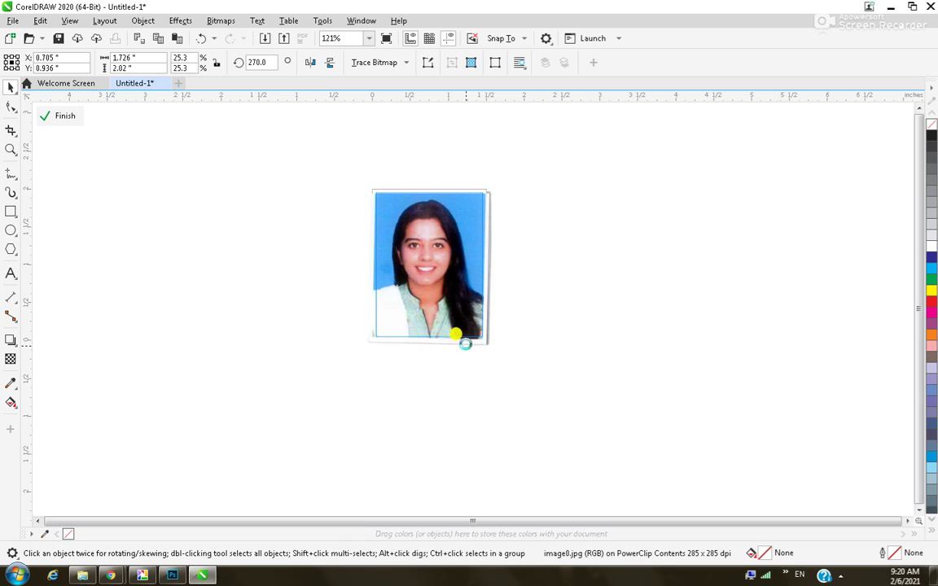
key("Right")
key("Right")
key("Right")
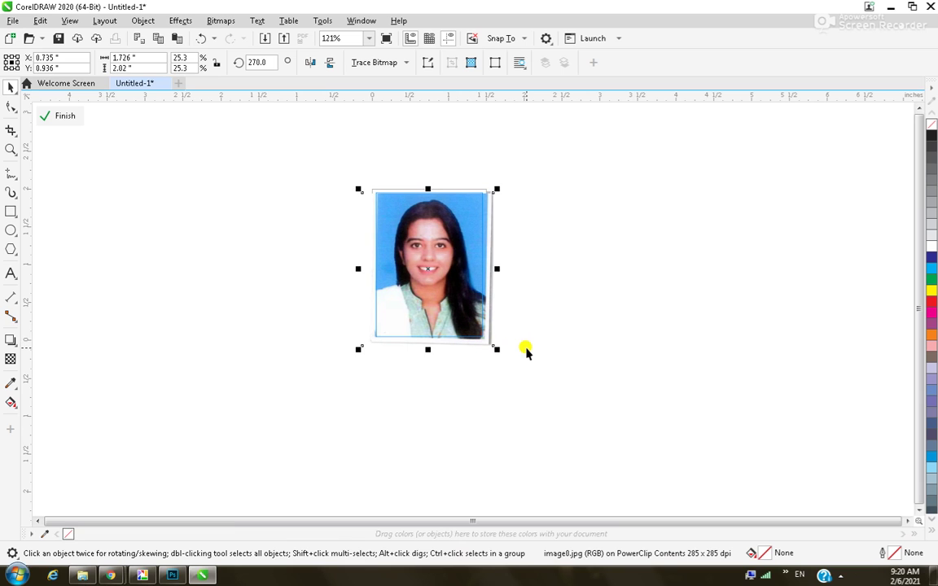
key("Up")
key("Up")
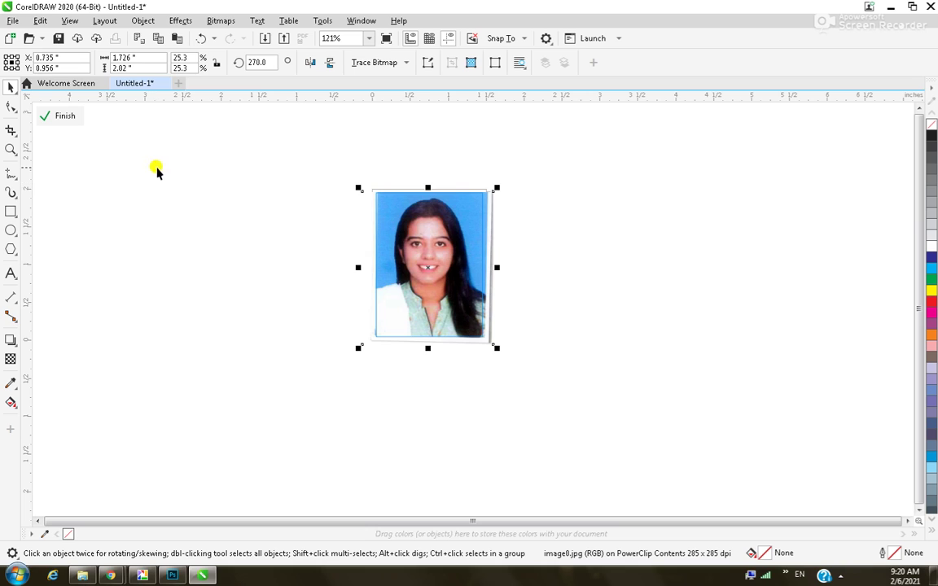
key("Left")
key("Left")
key("Left")
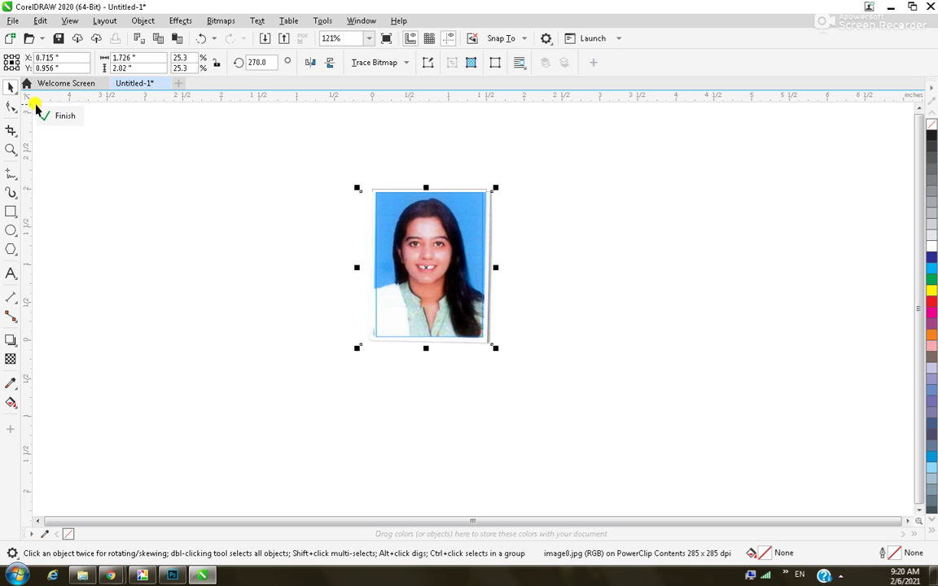
left_click(57, 116)
left_click(603, 299)
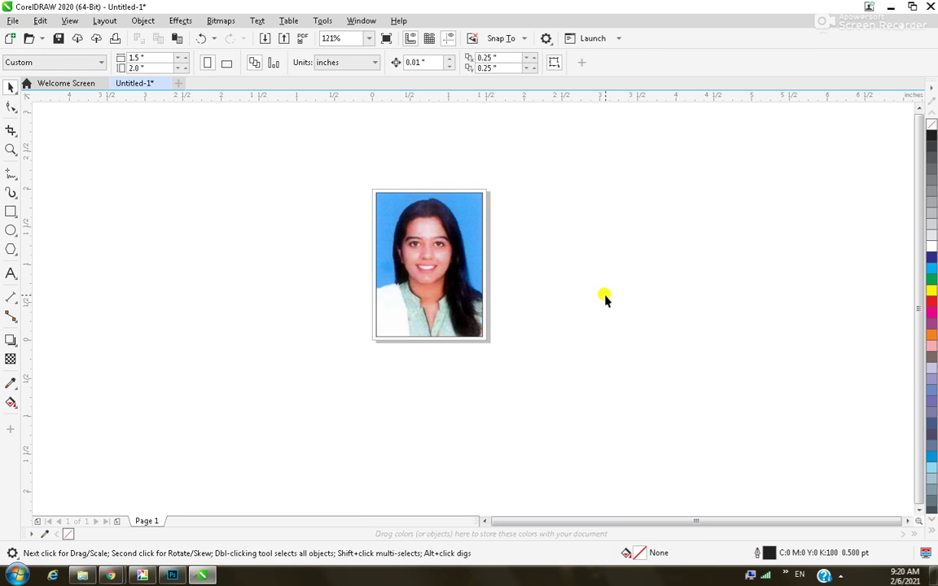
- Start printing the document and choose the EPSON L1800 Series printer
key("ctrl+p")
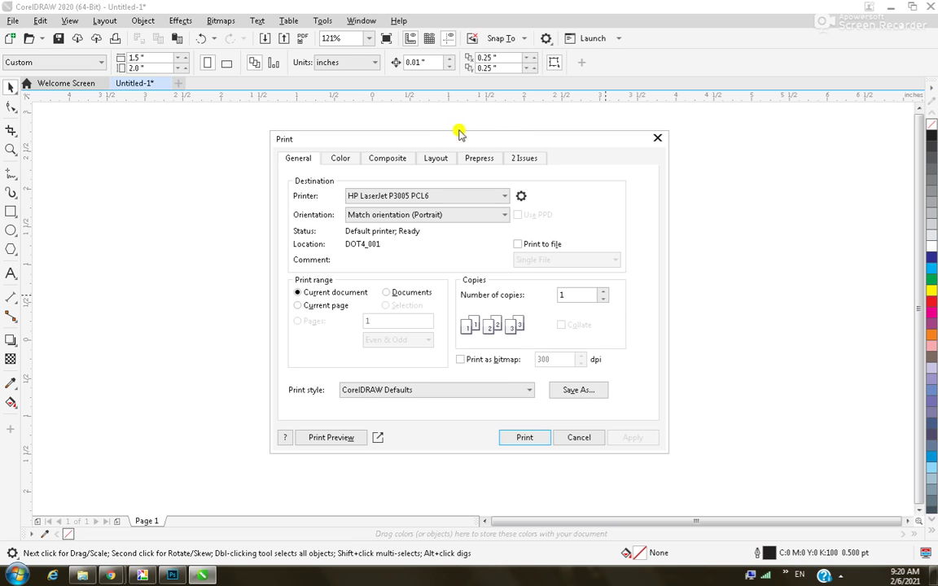
left_click(437, 196)
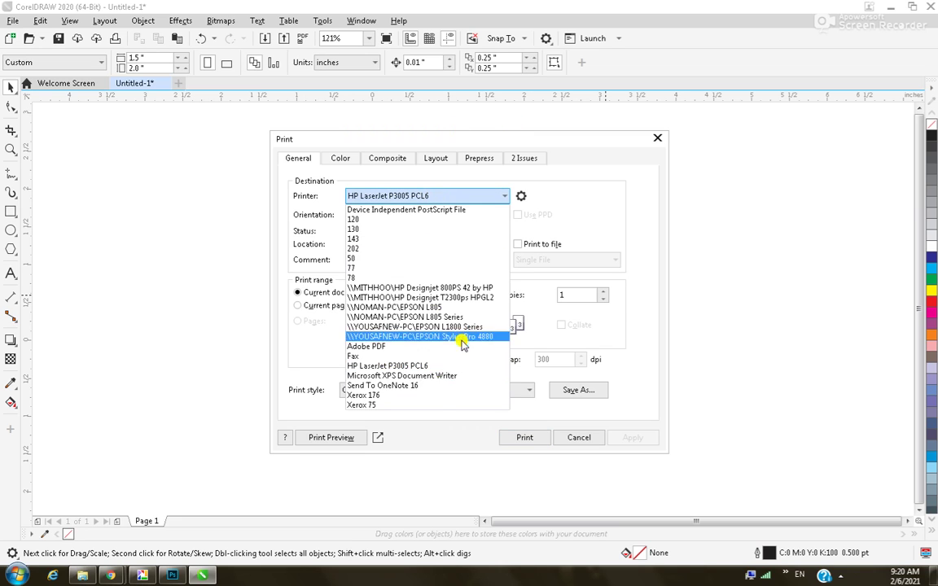
left_click(440, 326)
- Set the printer's document size to A4 210 x 297 mm and its paper type to Epson Matte
left_click(521, 195)
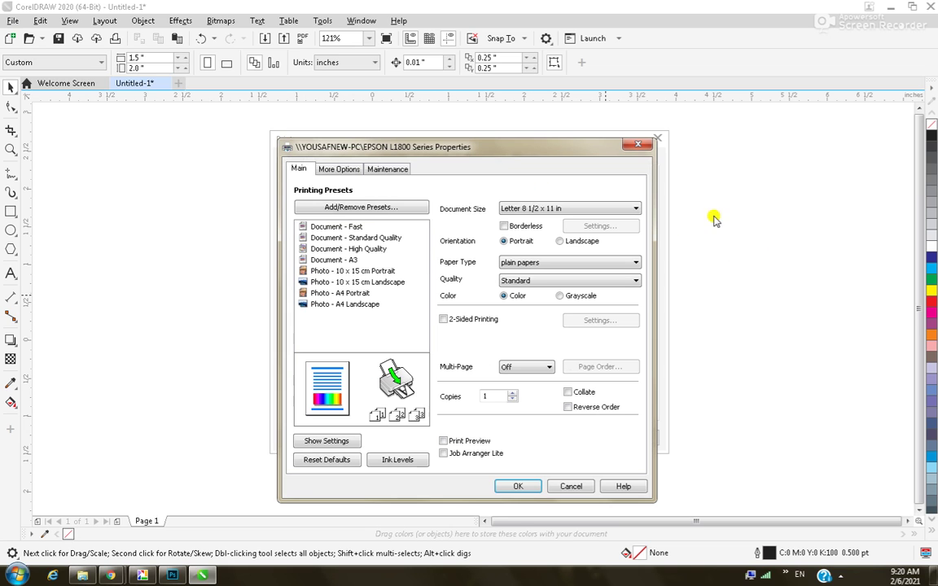
left_click(554, 210)
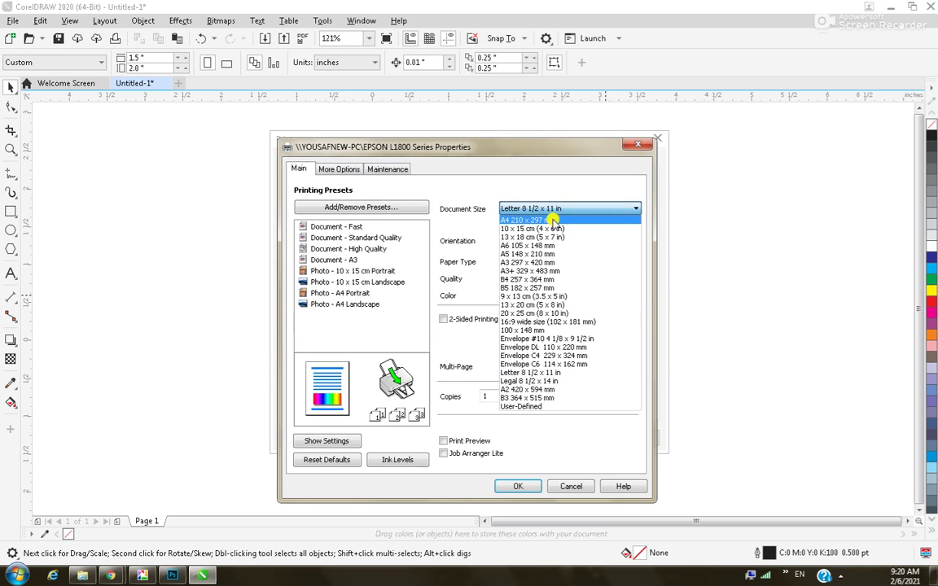
left_click(557, 217)
left_click(540, 262)
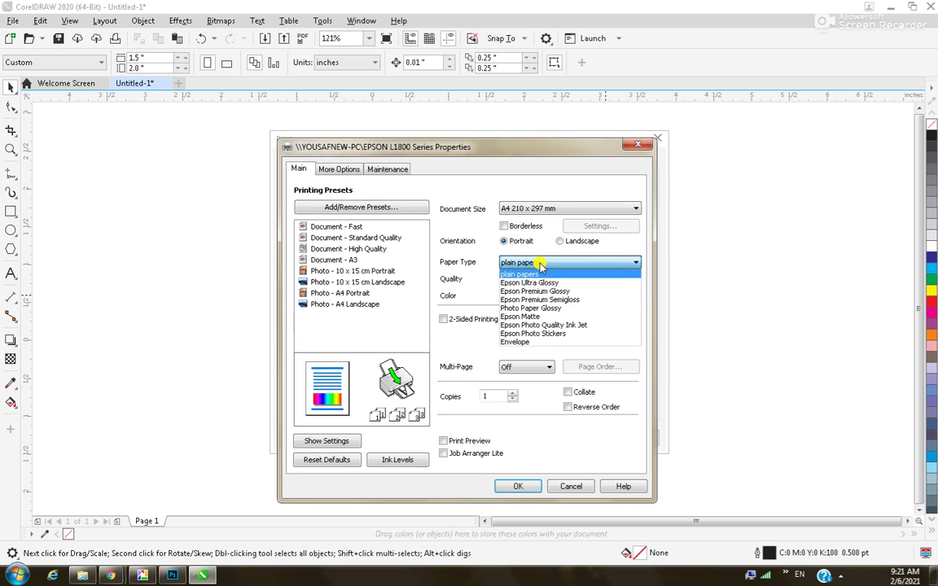
left_click(544, 316)
left_click(518, 488)
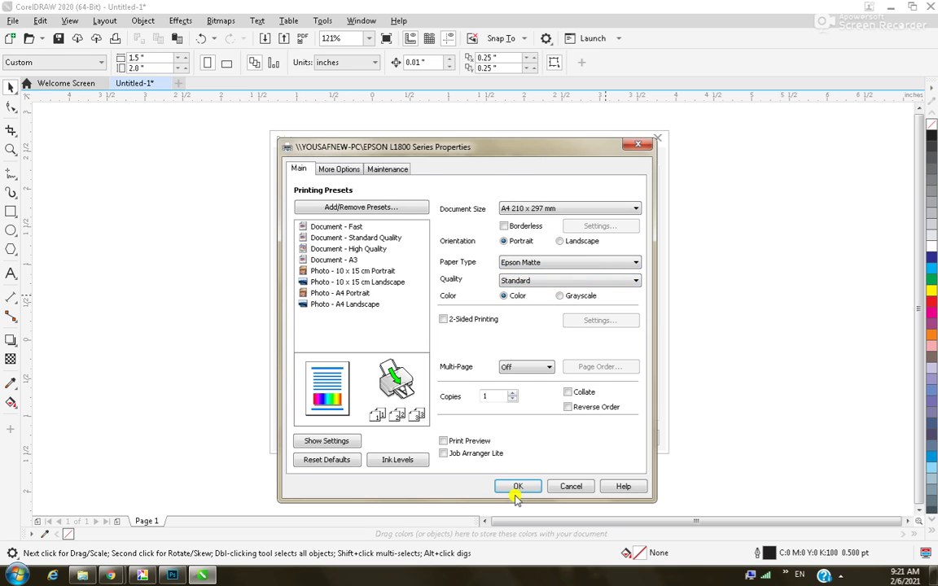
- Open the print preview and set the imposition layout to 5 pages across and 5 down on the sheet
left_click(335, 437)
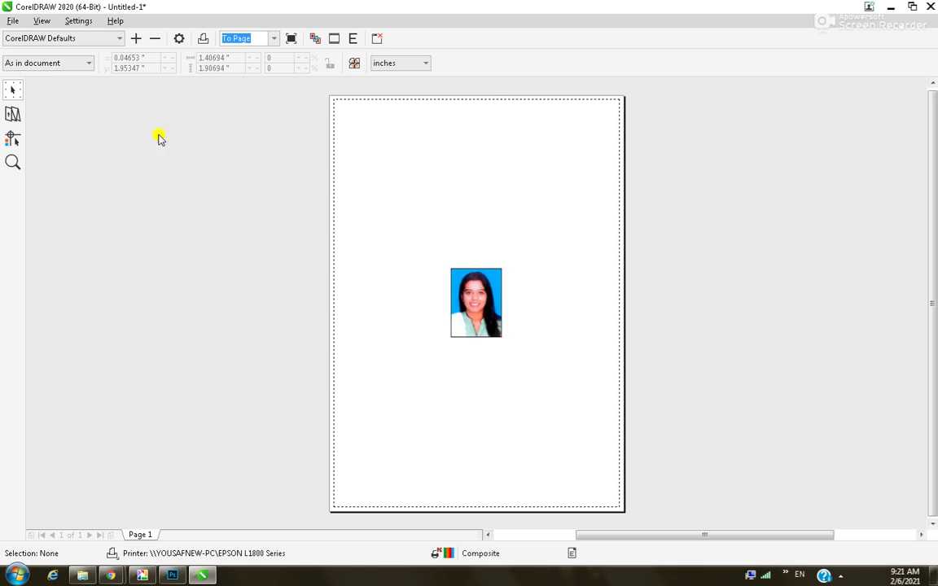
left_click(12, 114)
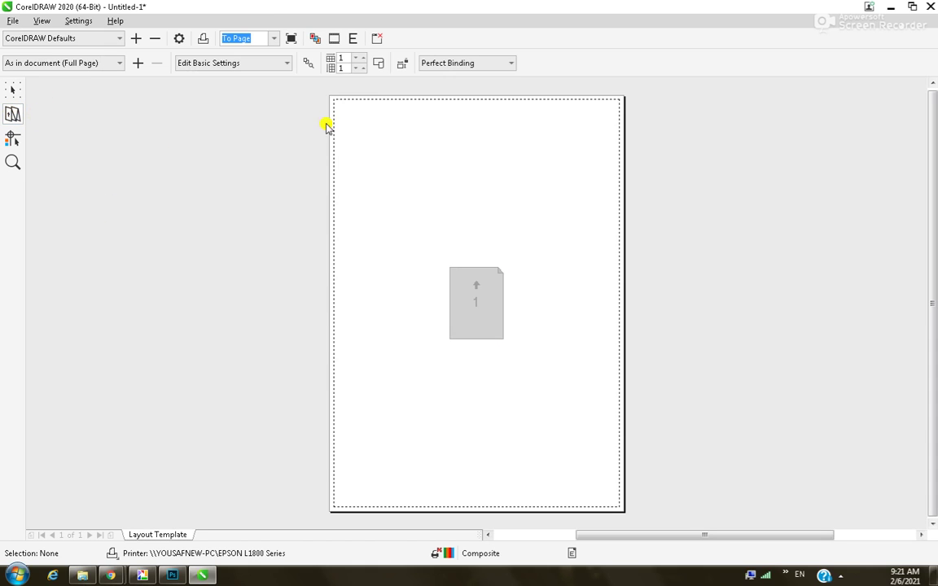
left_click(357, 58)
left_click(356, 57)
left_click(357, 58)
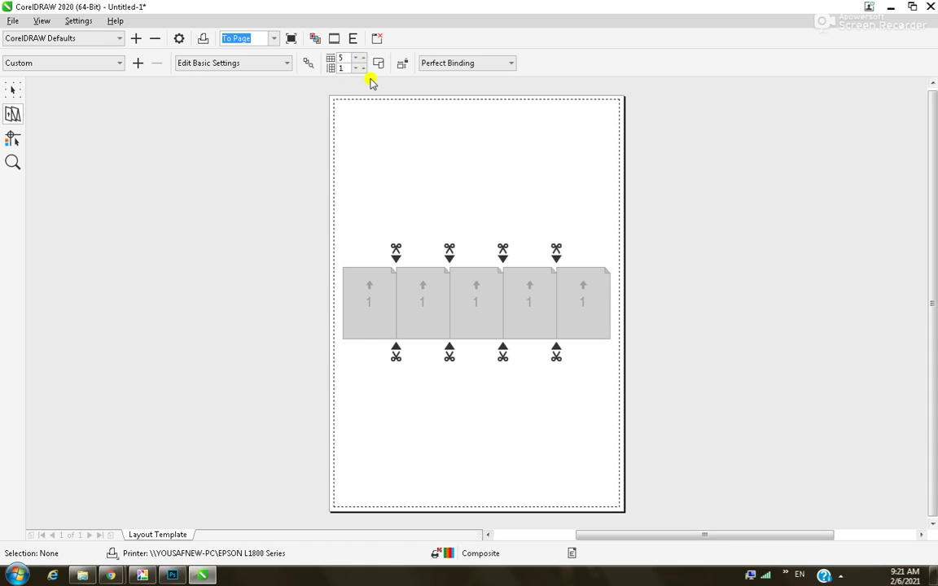
left_click(363, 68)
left_click(363, 68)
left_click(363, 69)
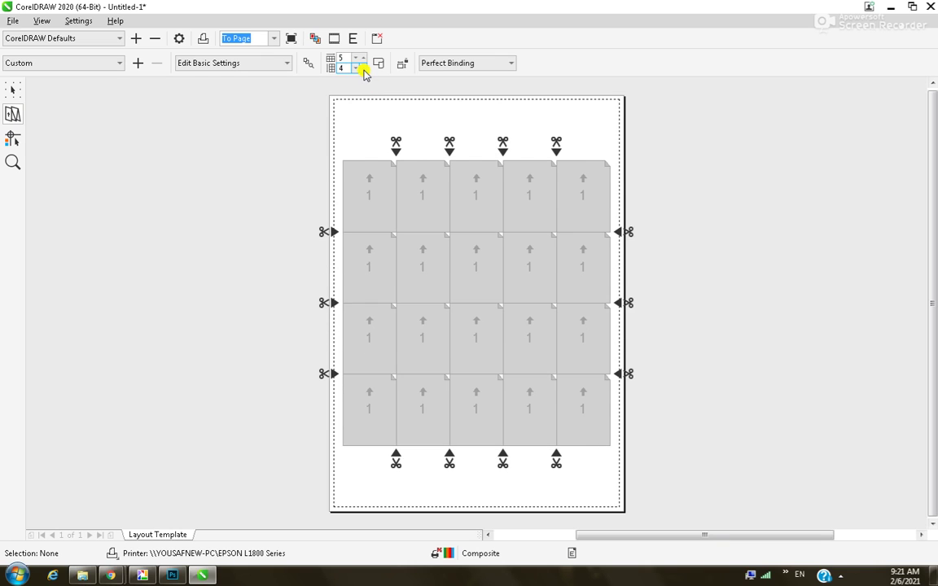
left_click(364, 68)
- Add crop marks to the sheet of photo copies, and close the Epson notification and the print preview
left_click(19, 140)
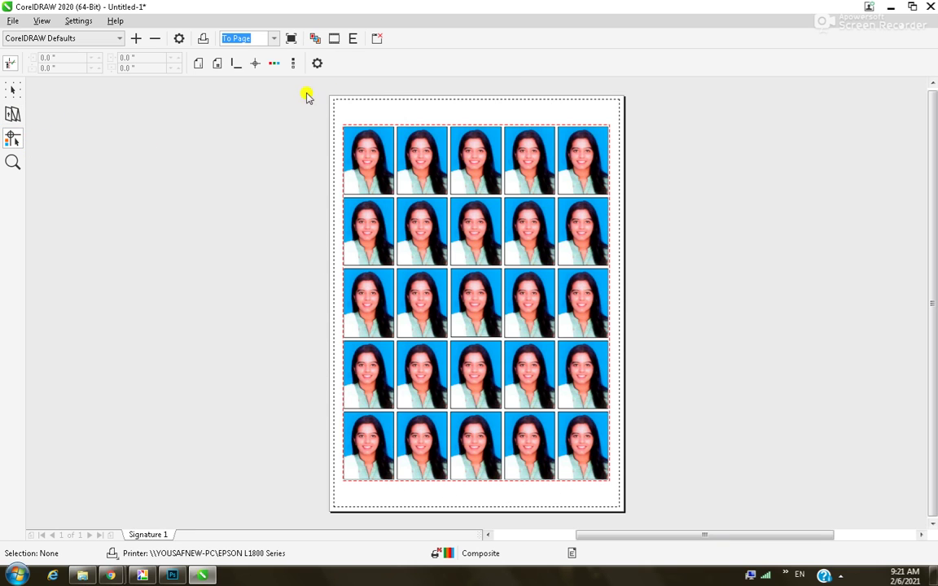
left_click(200, 64)
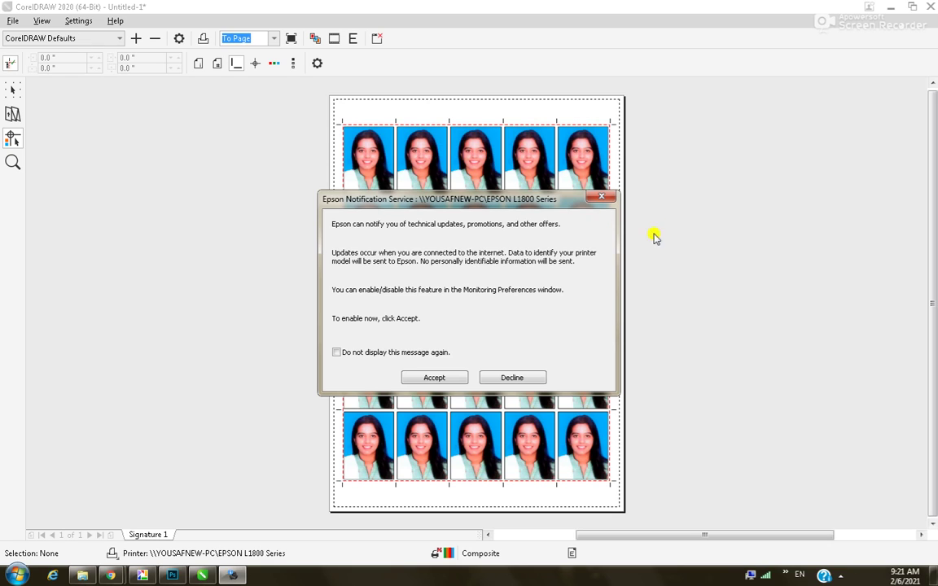
left_click(601, 201)
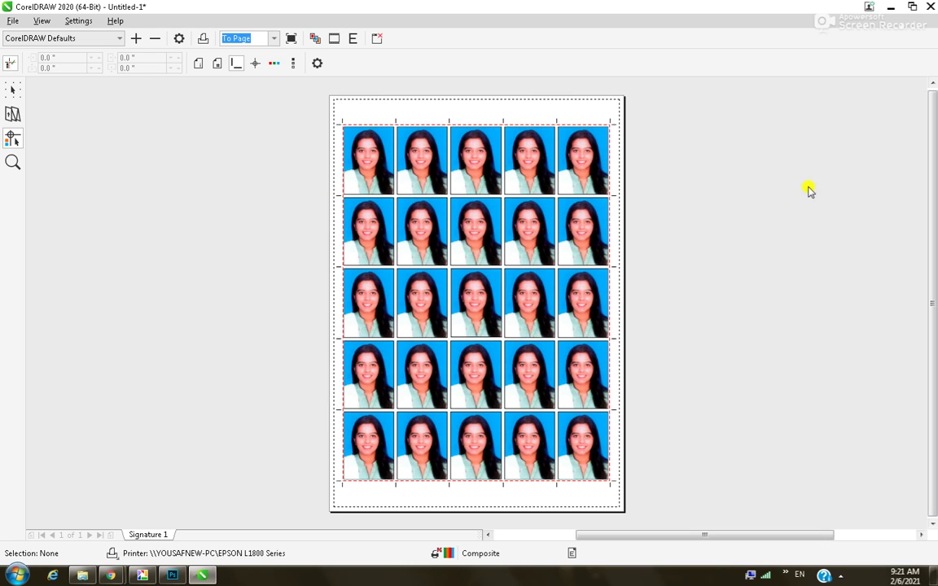
left_click(930, 8)
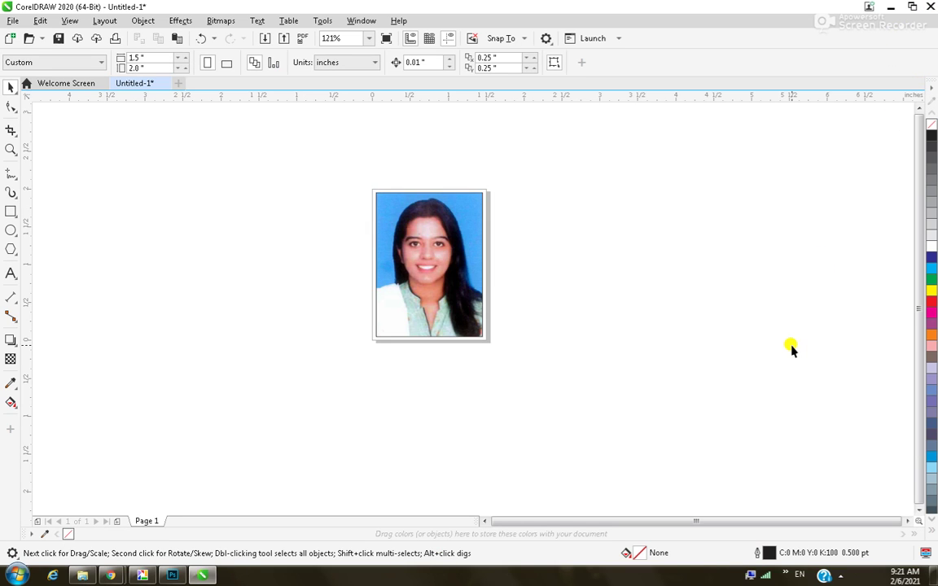